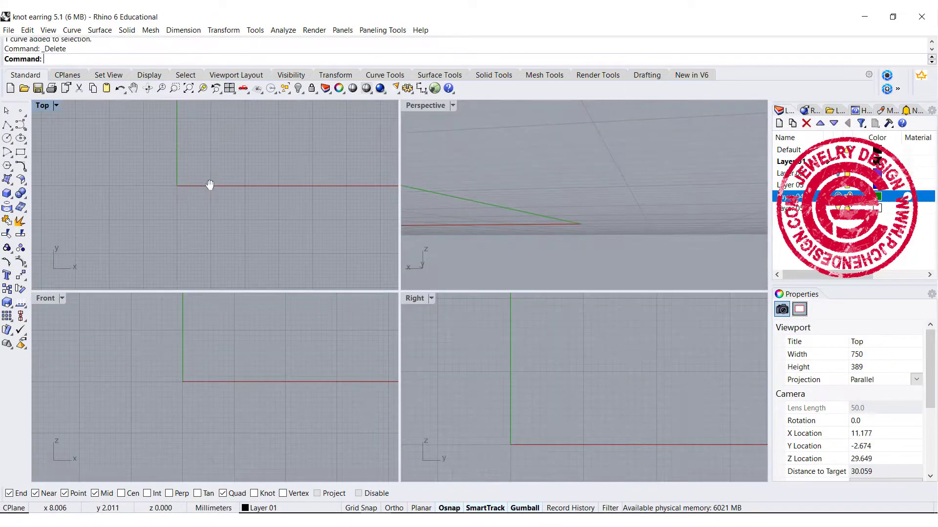
Step: Draw an ellipse centred on the origin in the Top view, with its longer axis along X
left_click(20, 139)
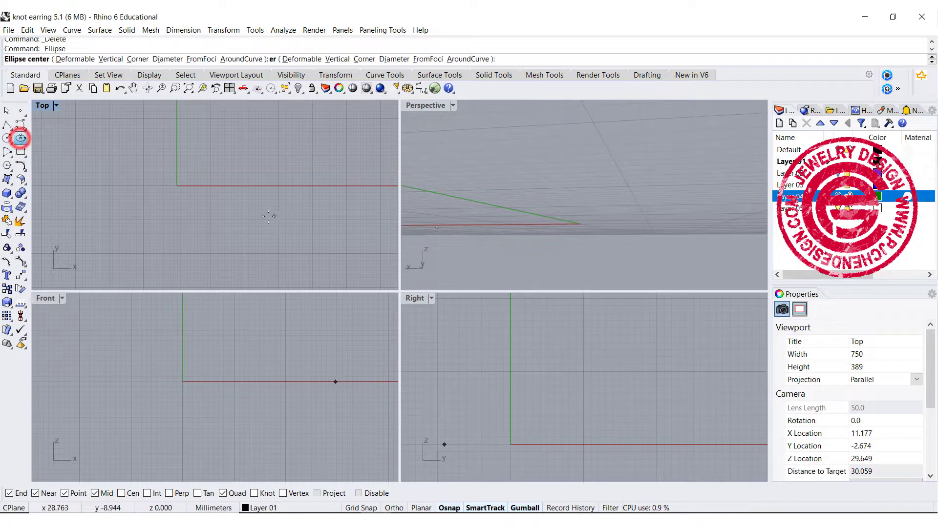
left_click(178, 186)
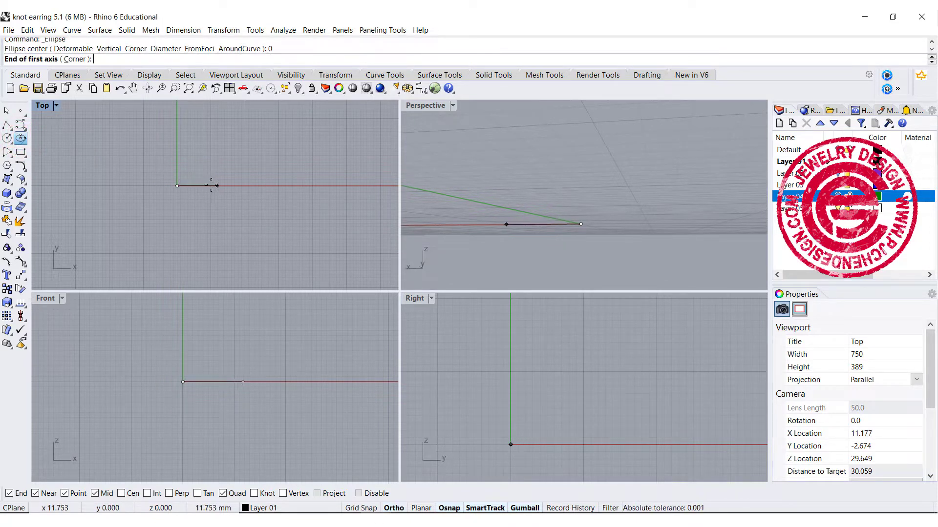
scroll(201, 182, "up", 10)
right_click_drag(192, 180, 311, 192)
scroll(303, 192, "down", 2)
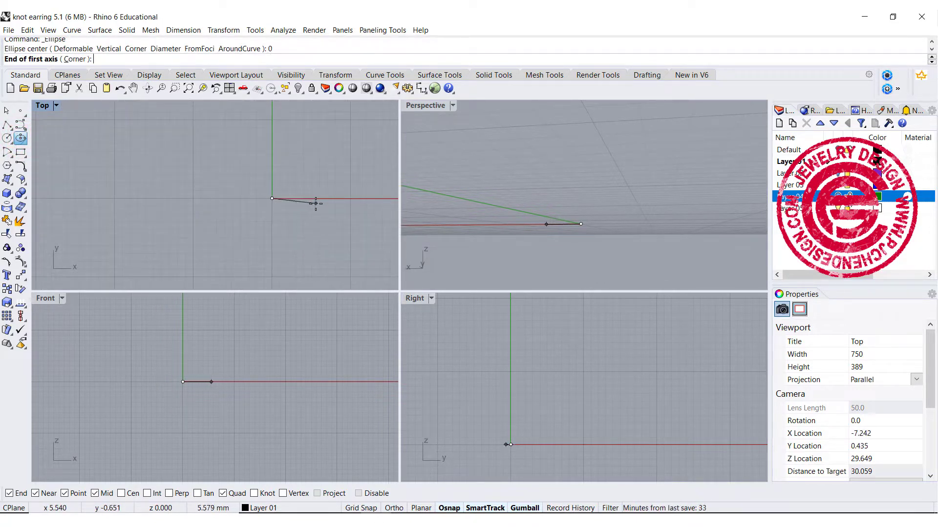
left_click(320, 199)
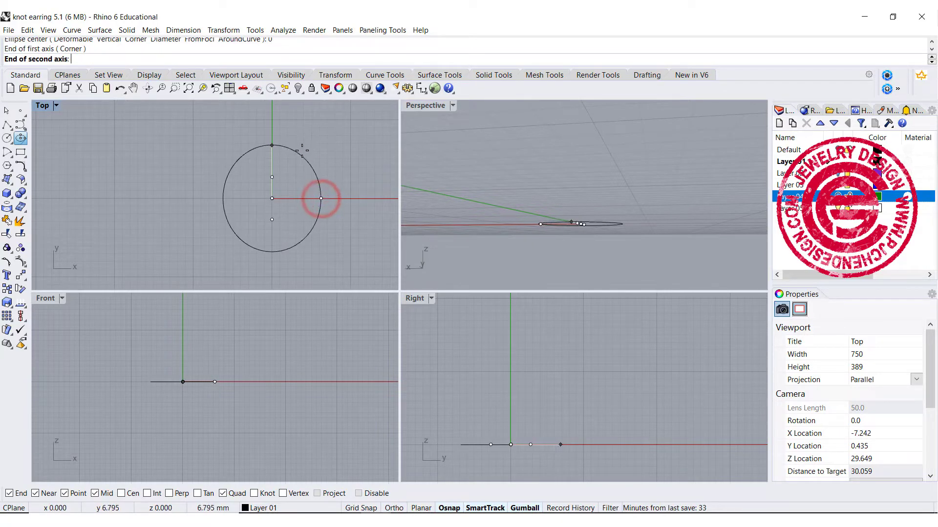
left_click(303, 166)
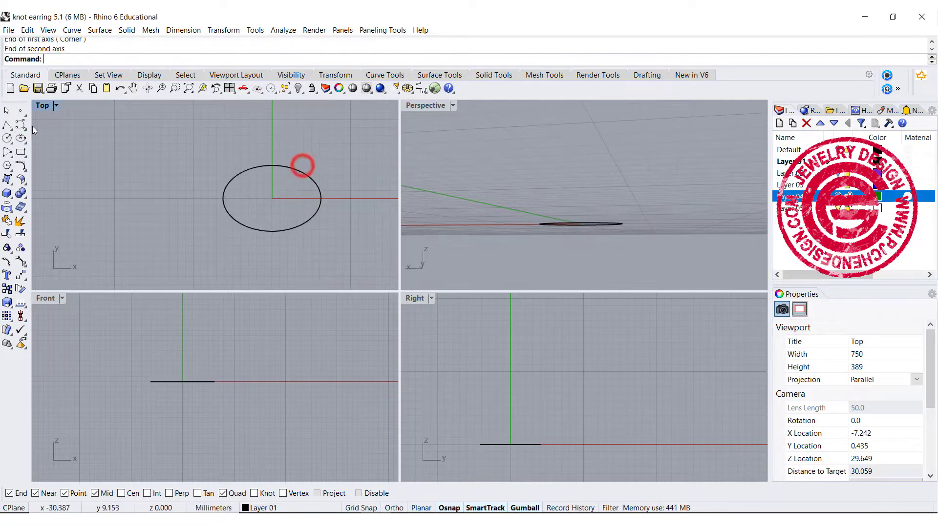
Step: Rebuild the ellipse with a point count of 8 and degree 3, deleting the input curve
double_click(42, 105)
left_click(361, 225)
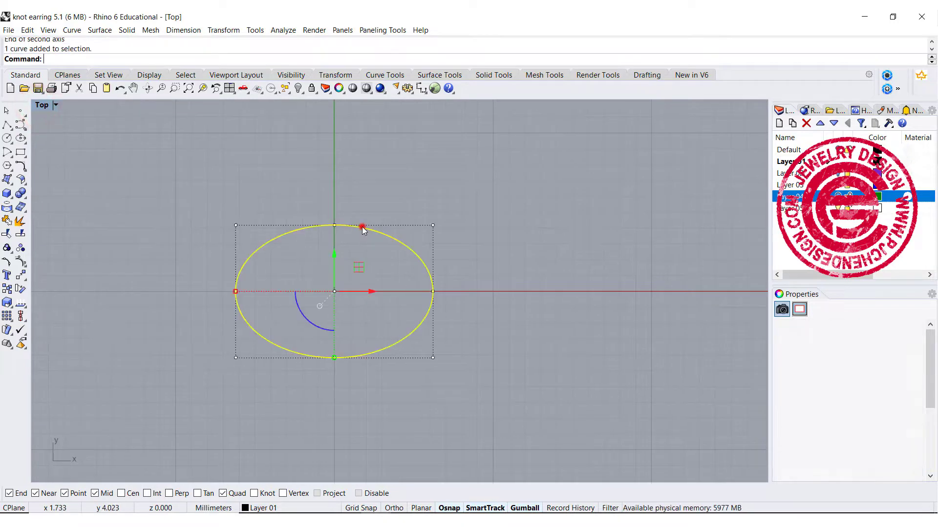
right_click_drag(497, 247, 446, 238)
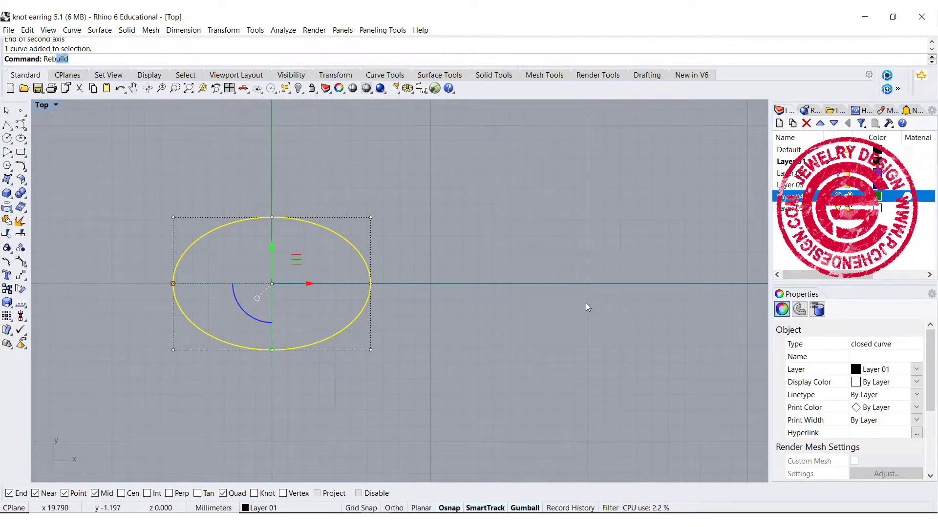
type("Reb")
key("Return")
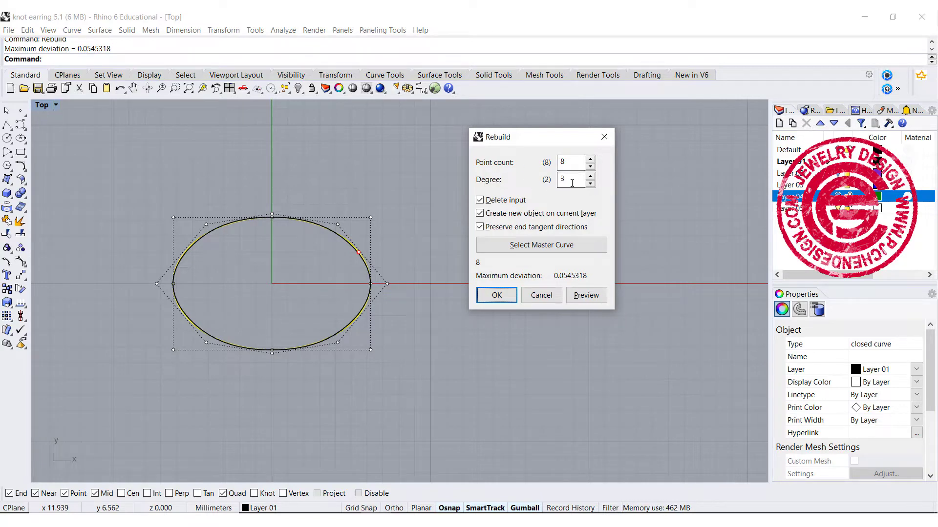
left_click(513, 293)
Step: Raise two diagonally opposite control points of the rebuilt ellipse by about 1.7 mm in Z
left_click(221, 225)
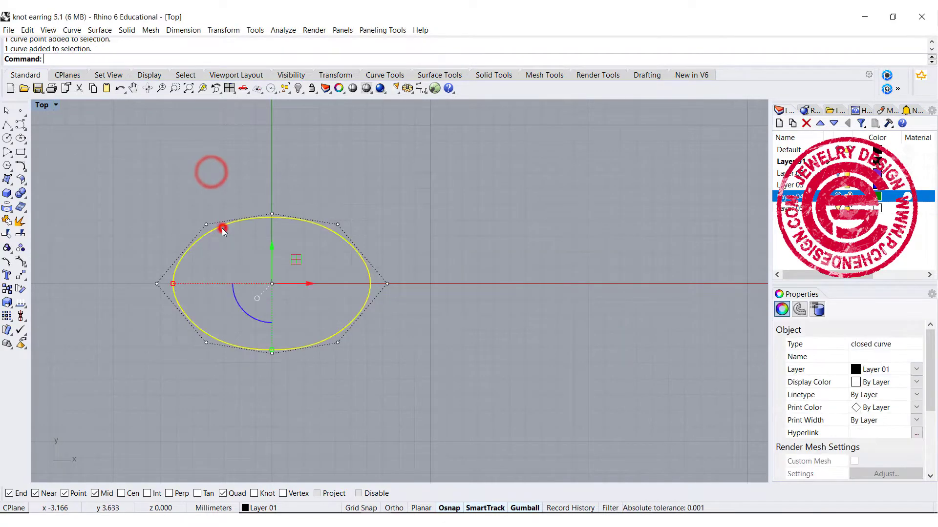
left_click_drag(175, 183, 241, 250)
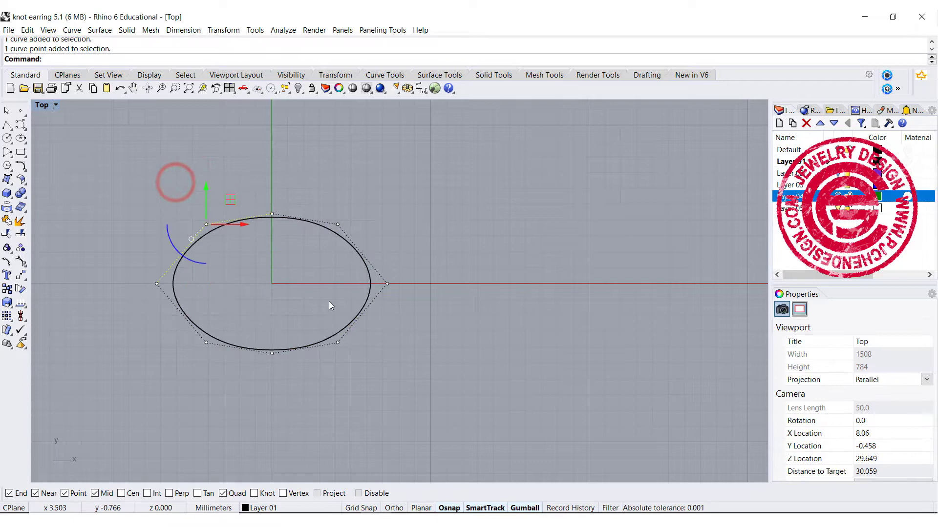
left_click(338, 342, "shift")
double_click(41, 105)
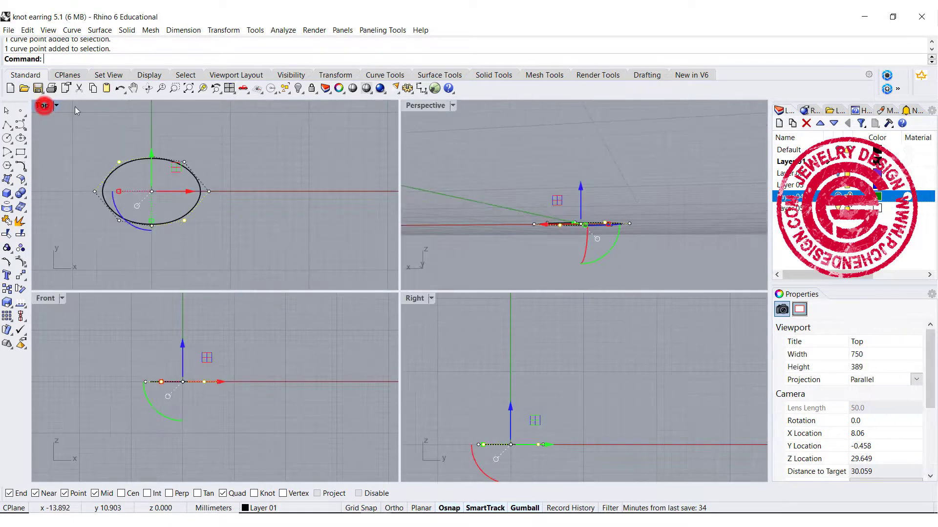
right_click_drag(517, 151, 508, 194)
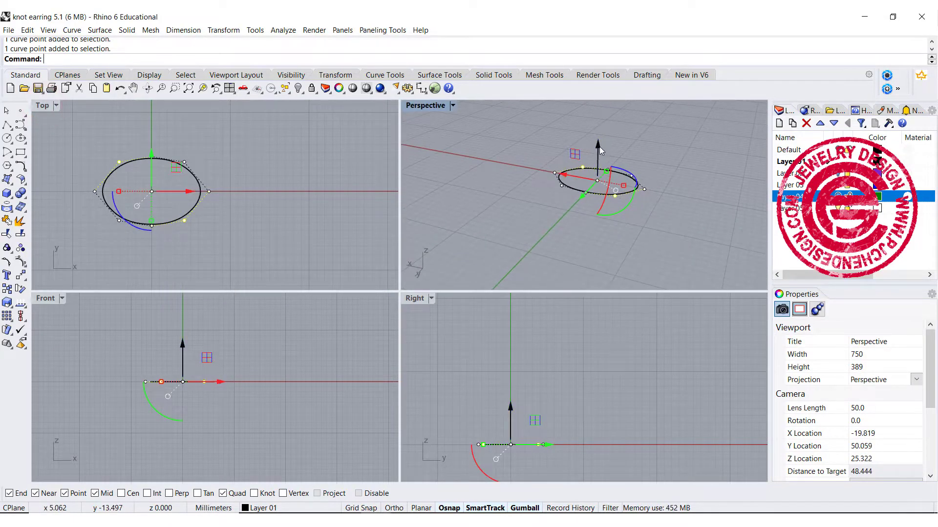
left_click_drag(601, 151, 600, 139)
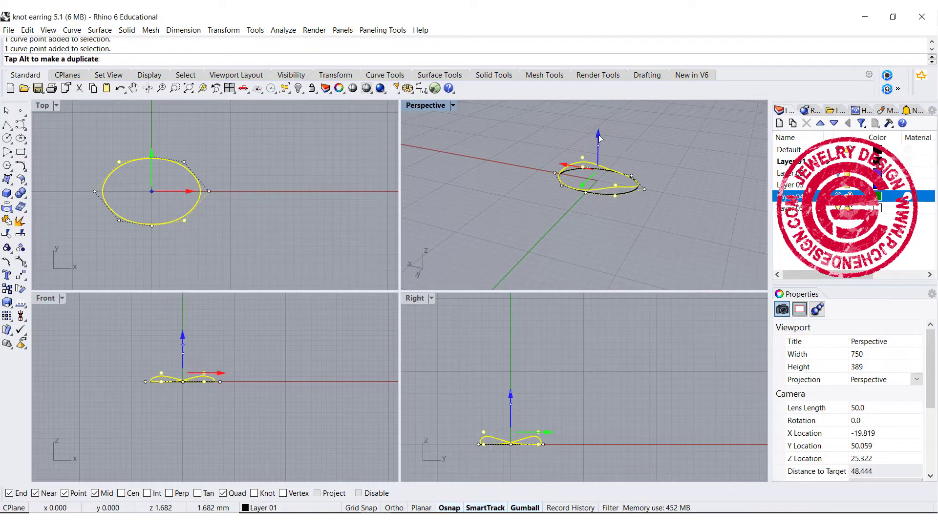
Step: Undo the stray rotation and create a copy of the wavy curve rotated 90° about the origin in the Top view
key("ctrl+z")
left_click(177, 221)
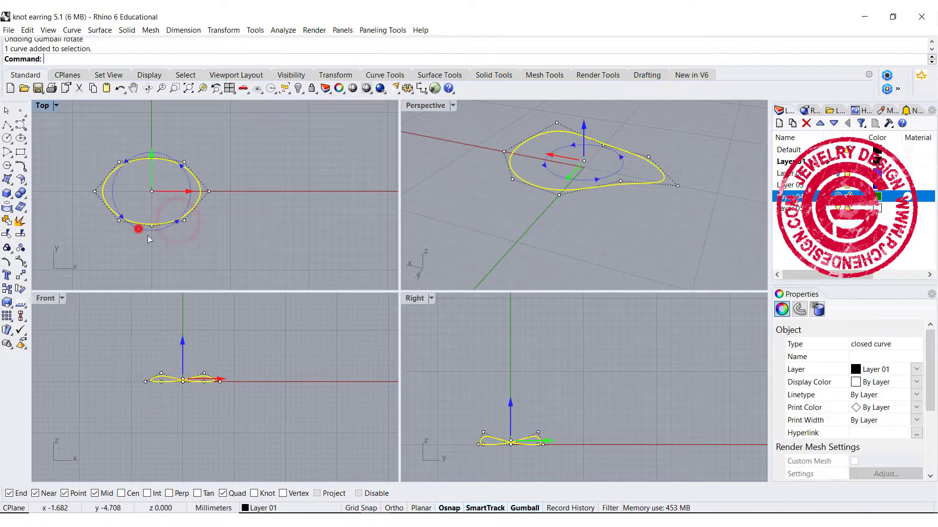
left_click_drag(139, 229, 240, 244)
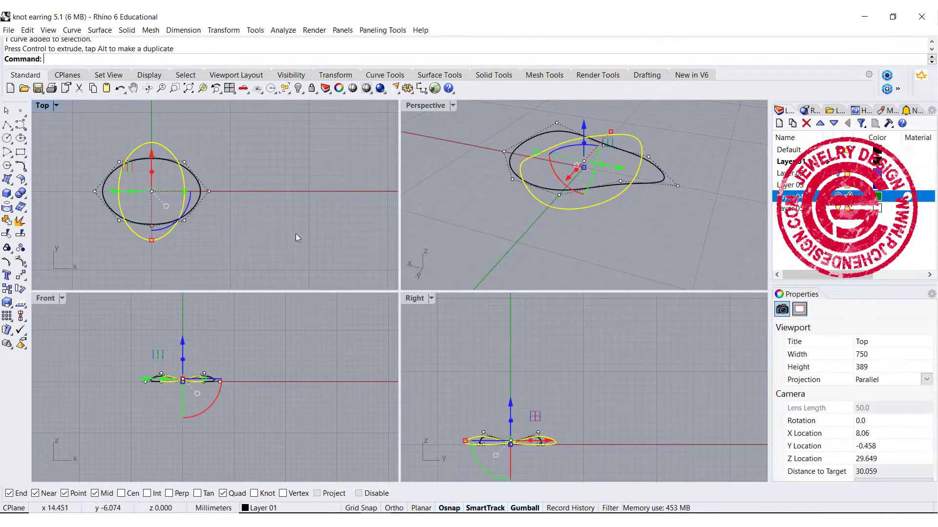
left_click(314, 223)
Step: Set the display color of the rotated curve copy to Red
left_click(565, 211)
left_click(598, 210)
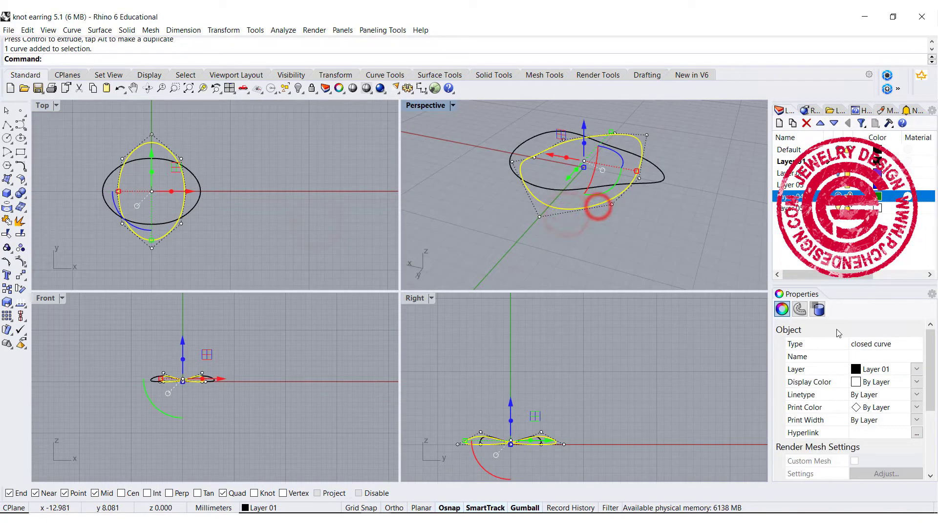
left_click(920, 384)
left_click(869, 441)
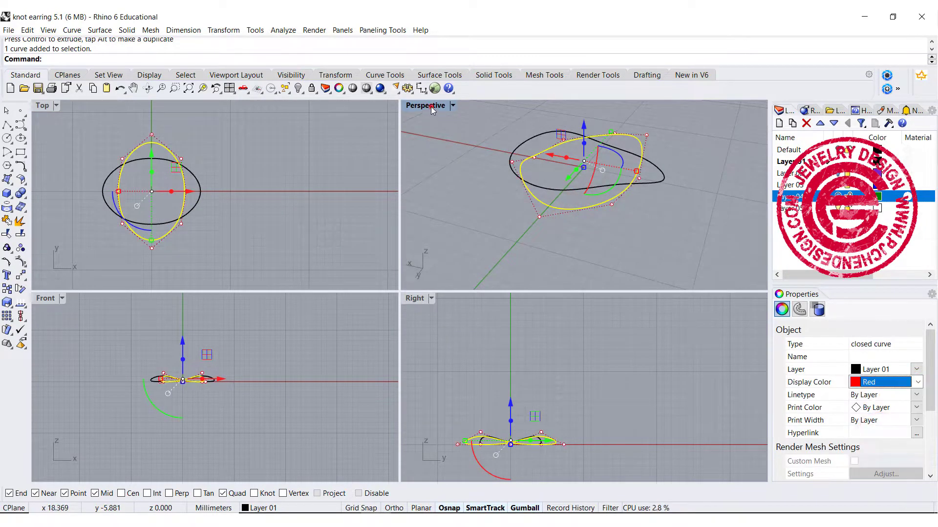
Step: Pipe both closed curves in the Perspective view with a radius of 1 mm and round caps
double_click(431, 106)
left_click(549, 185)
right_click_drag(580, 258, 527, 283)
left_click_drag(430, 288, 354, 226)
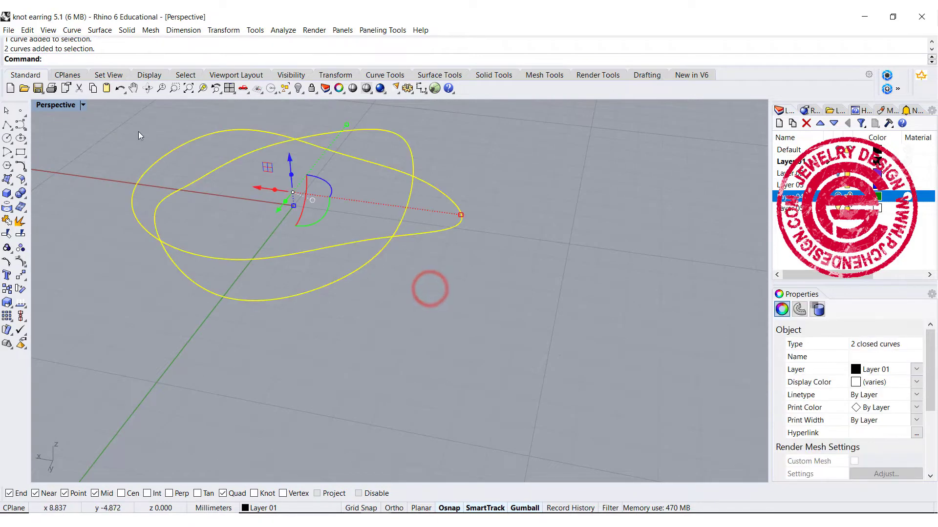
left_click(7, 197)
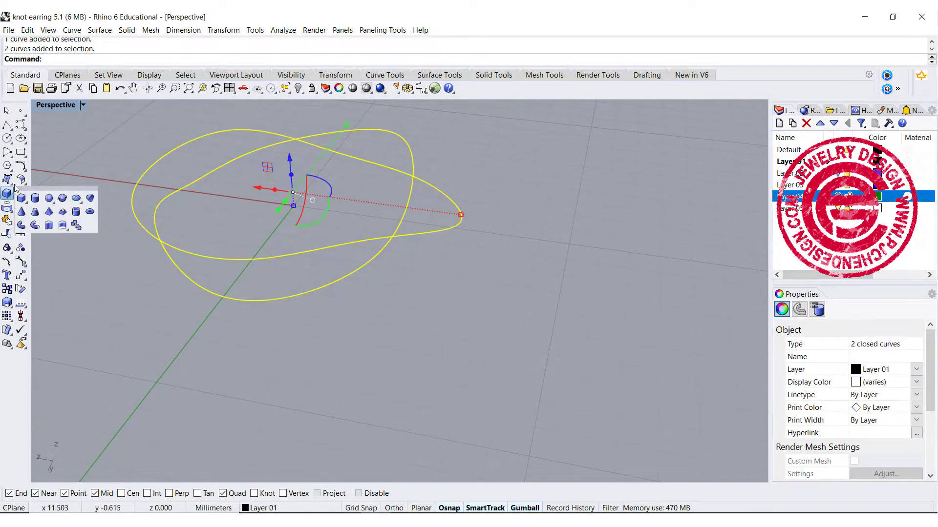
left_click(34, 221)
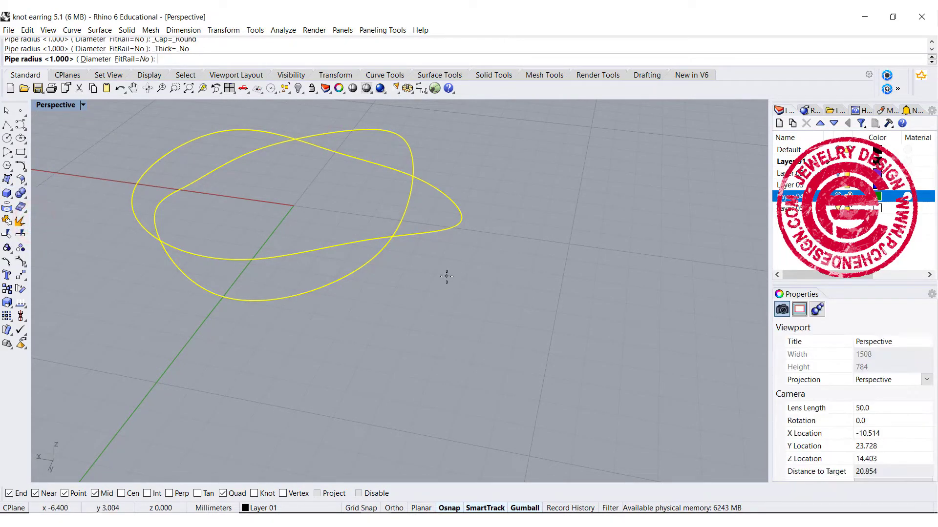
right_click(522, 166)
Step: Examine from above how the two pipes interlock, and undo the pipe operation
scroll(522, 165, "down", 6)
right_click_drag(522, 166, 462, 243)
scroll(377, 127, "down", 2)
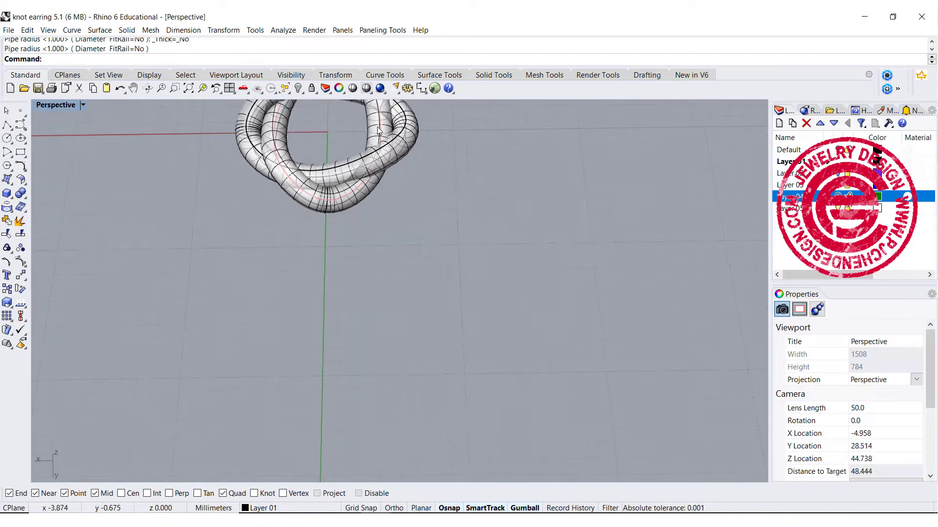
scroll(380, 132, "down", 4)
right_click_drag(386, 144, 233, 176, "shift")
scroll(430, 282, "up", 6)
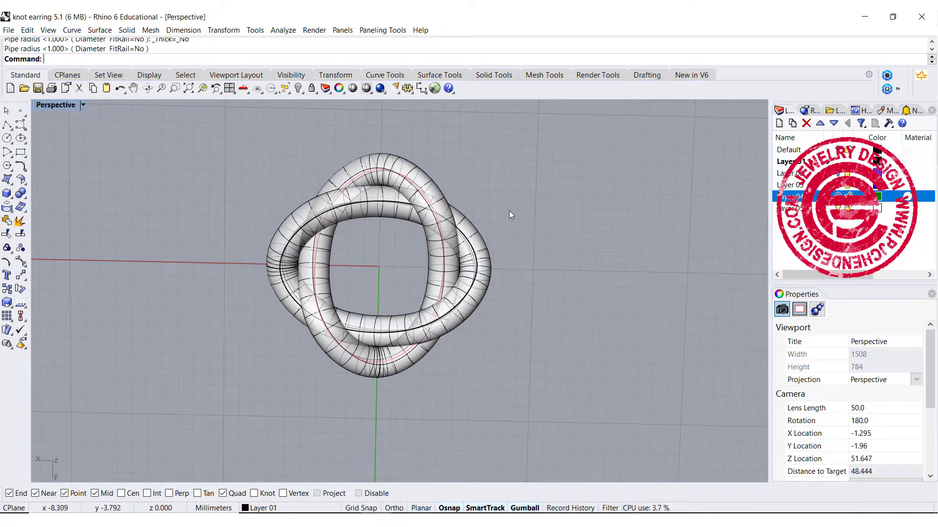
key("ctrl+z")
Step: Measure the length of the black closed curve and copy the resulting value
mouse_move(543, 189)
right_mouse_down("shift")
mouse_move(471, 195)
mouse_move(349, 174)
right_mouse_up("shift")
scroll(352, 223, "down", 4)
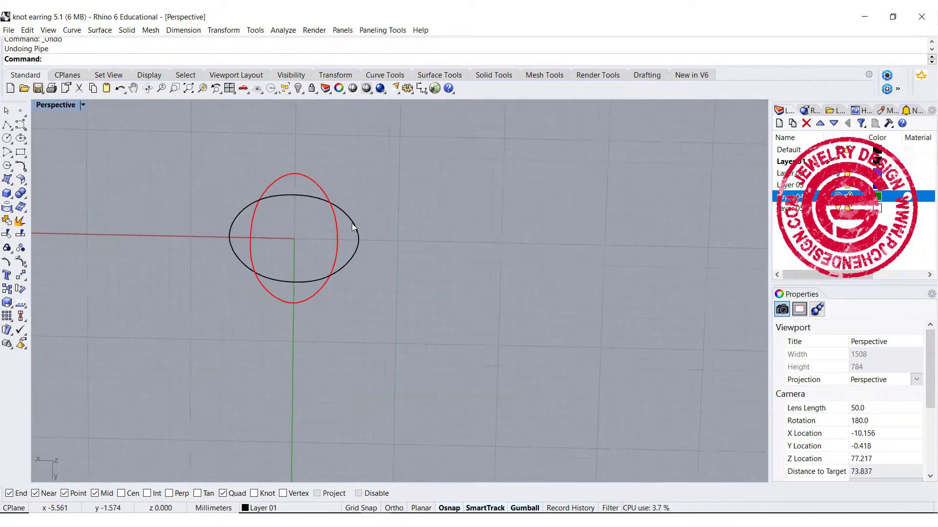
mouse_move(356, 217)
right_mouse_down("shift")
mouse_move(344, 234)
mouse_move(344, 224)
right_mouse_up("shift")
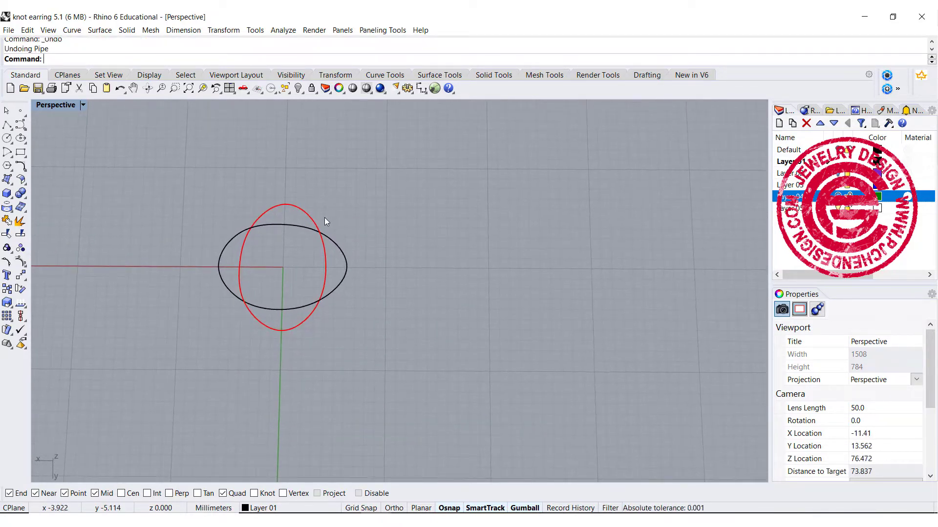
left_click(341, 249)
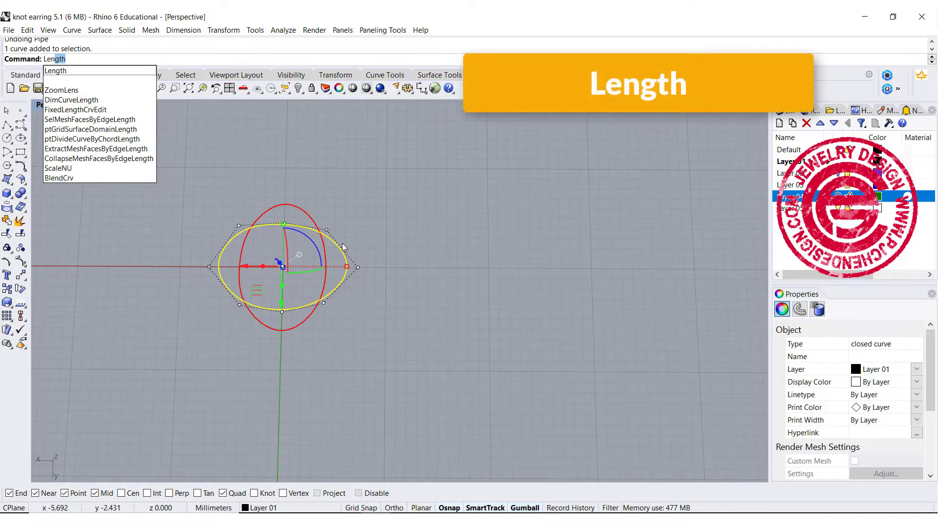
key("Return")
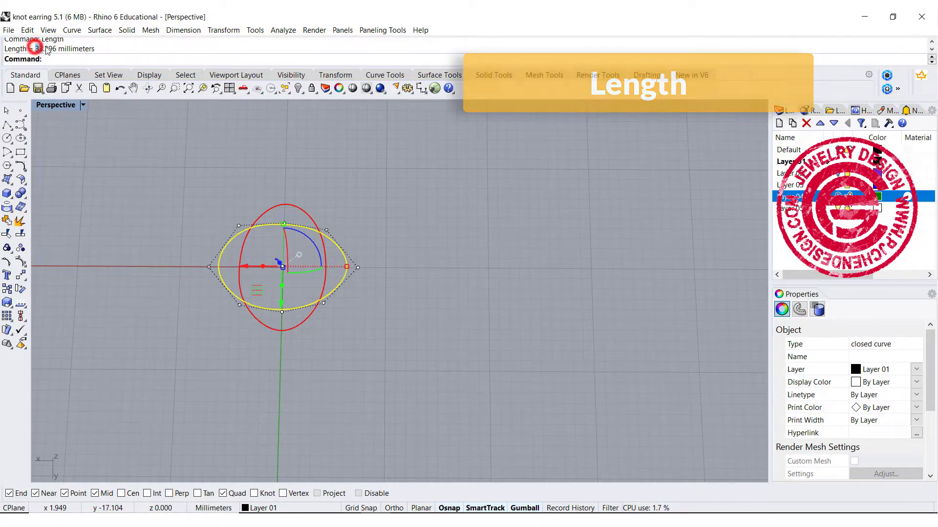
left_click_drag(36, 49, 57, 51)
key("ctrl+c")
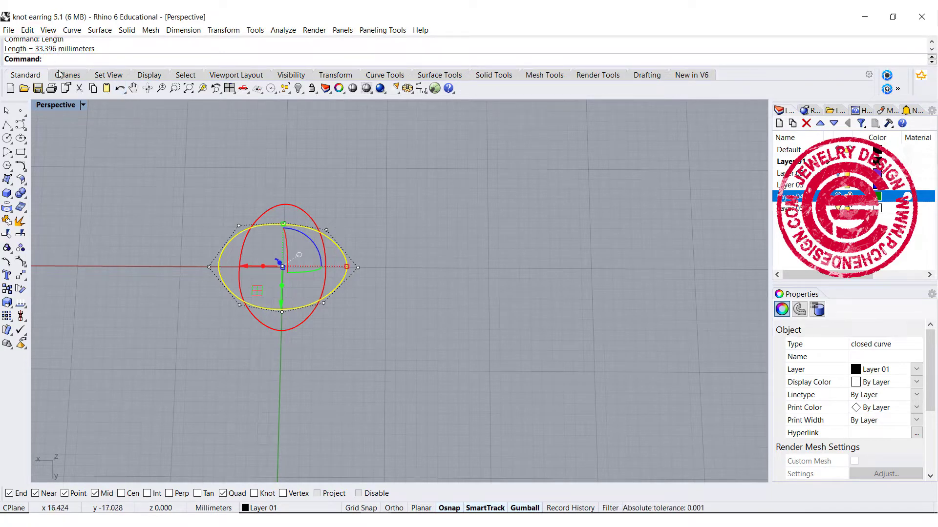
Step: Draw a straight 33.396 mm polyline segment parallel to the X axis beside the closed curves
left_click(7, 124)
left_click(375, 204)
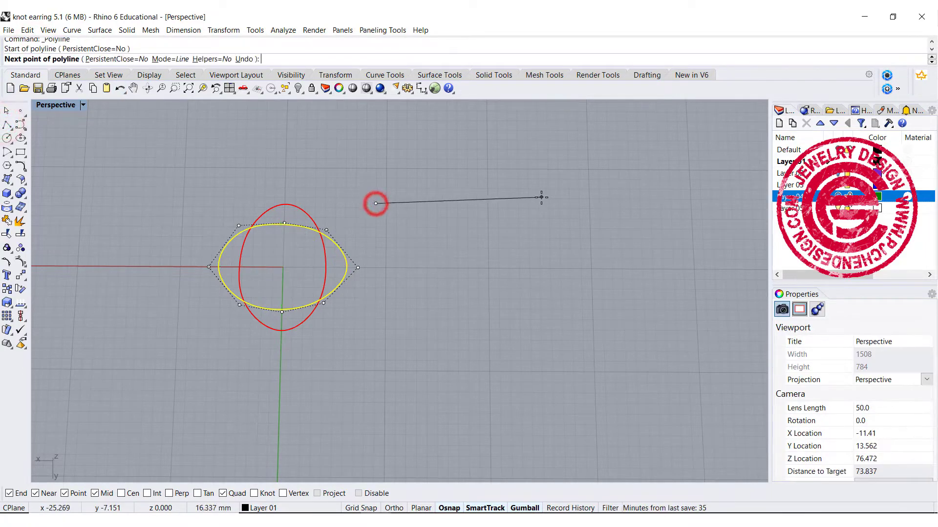
key("ctrl+v")
key("Return")
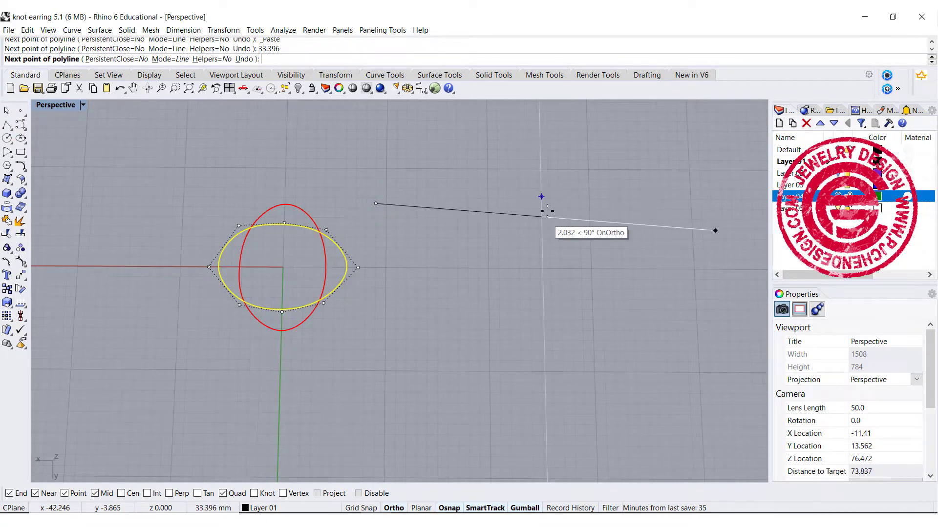
left_click(614, 214)
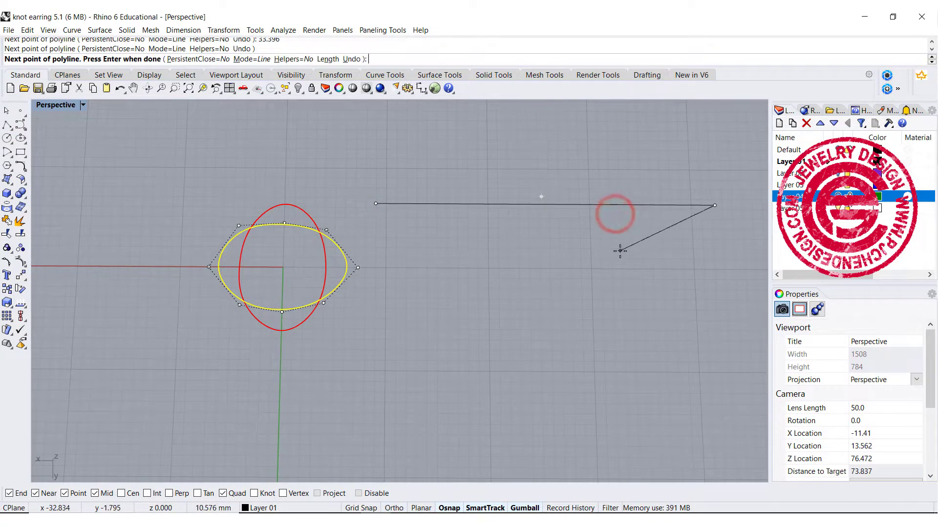
key("Return")
Step: Move the straight line to the positive X and Y side of the closed curves, parallel to the X axis
mouse_move(546, 221)
right_mouse_down()
mouse_move(527, 164)
mouse_move(551, 224)
mouse_move(542, 229)
right_mouse_up()
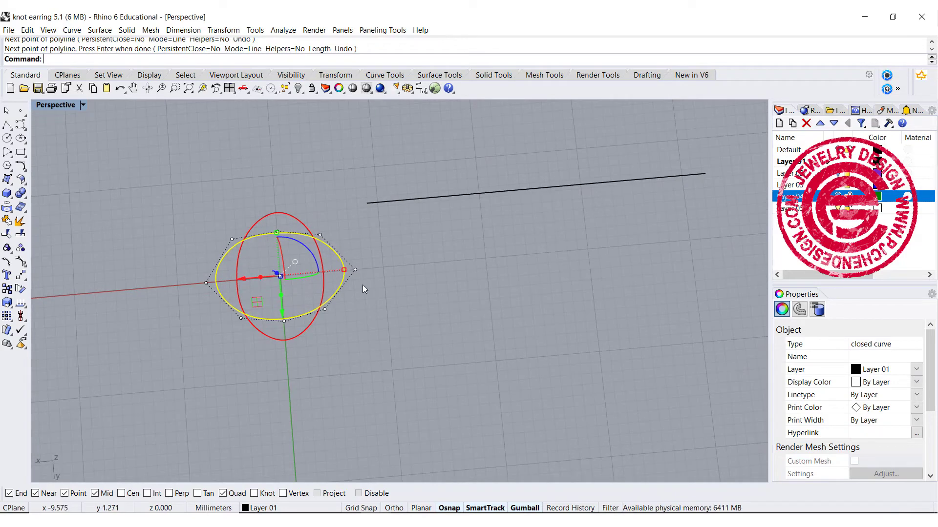
left_click(398, 278)
left_click(345, 262)
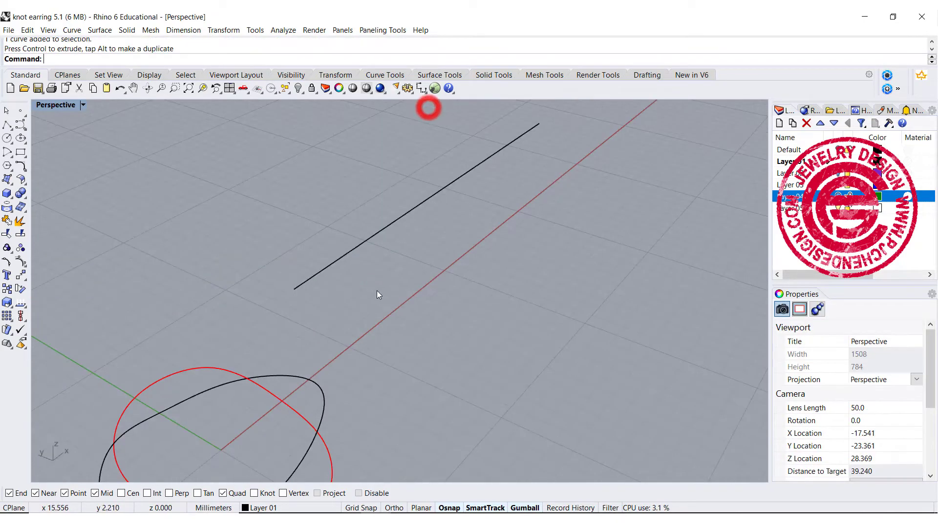
Step: Draw a conic-cornered square about 1.4 mm wide, centred on the straight line's near end and perpendicular to it, with rho about 0.704
right_click_drag(378, 294, 408, 269)
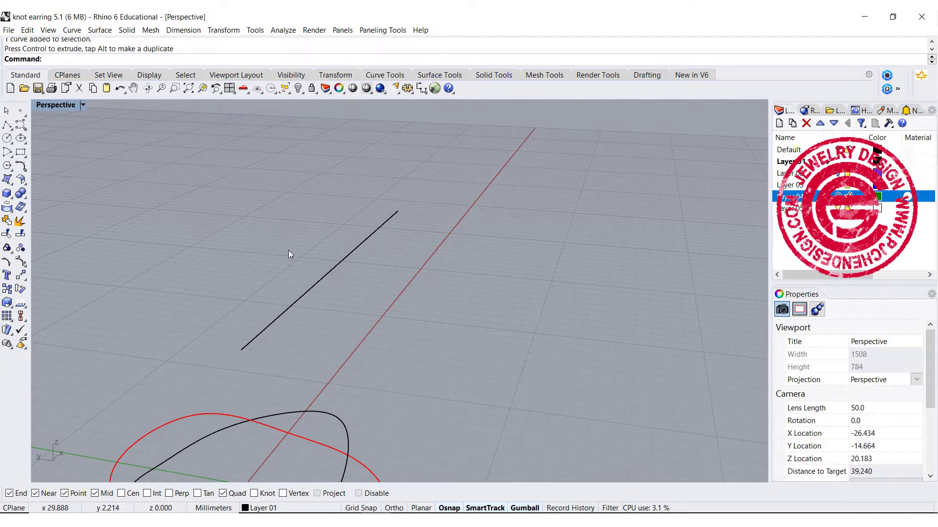
left_click(20, 154)
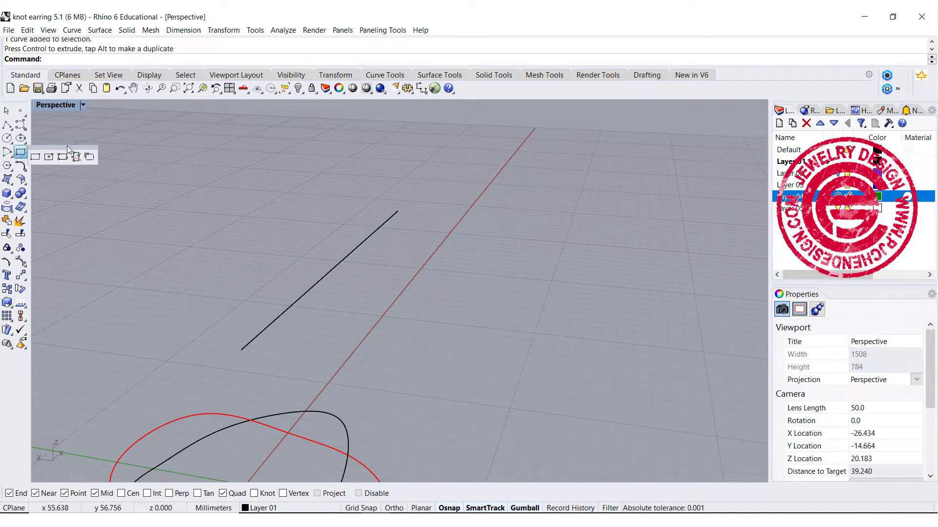
right_click(91, 157)
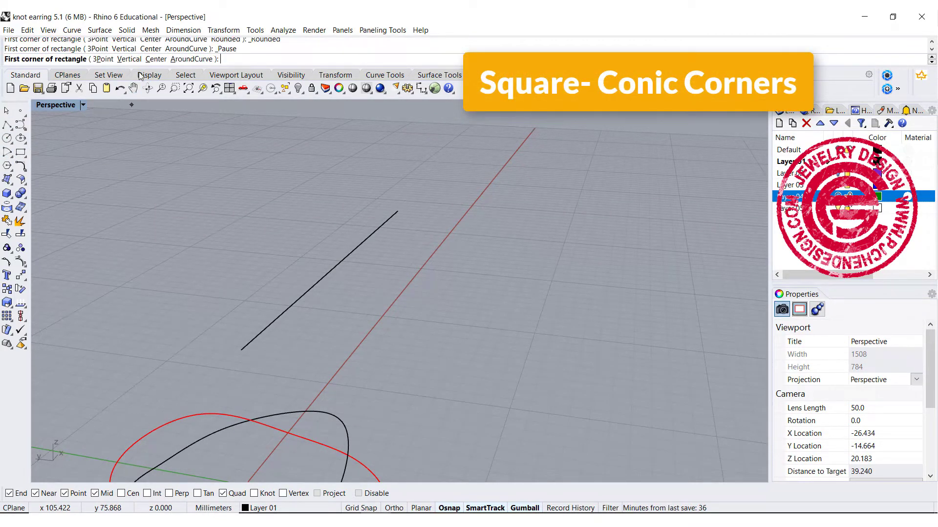
left_click(149, 59)
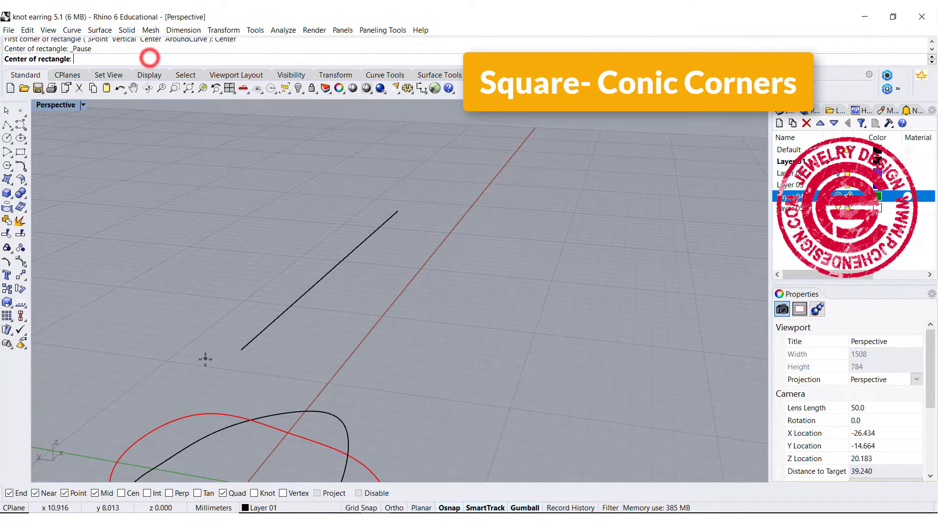
left_click(241, 350)
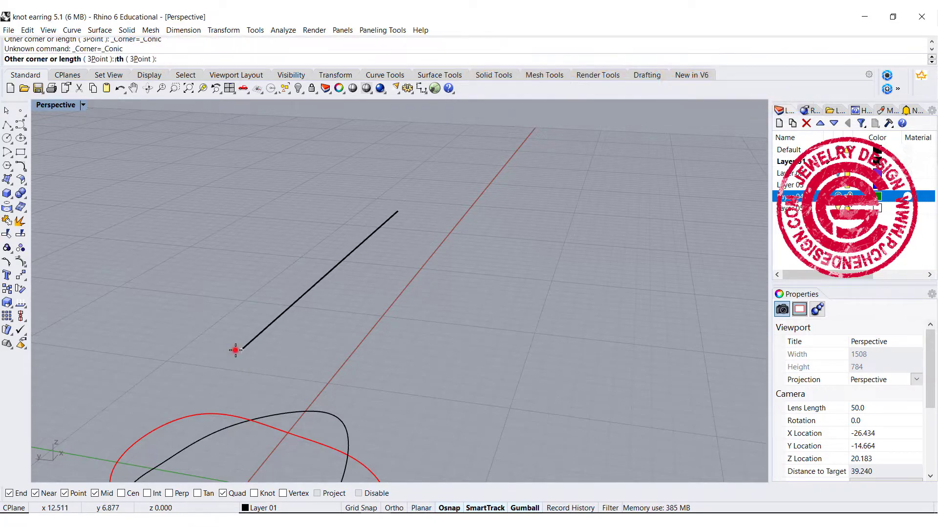
double_click(53, 106)
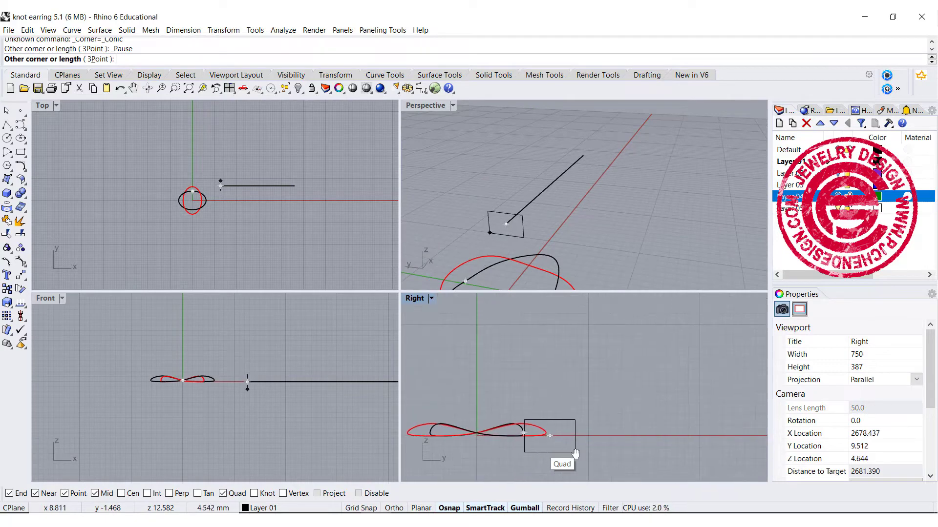
scroll(561, 454, "up", 3)
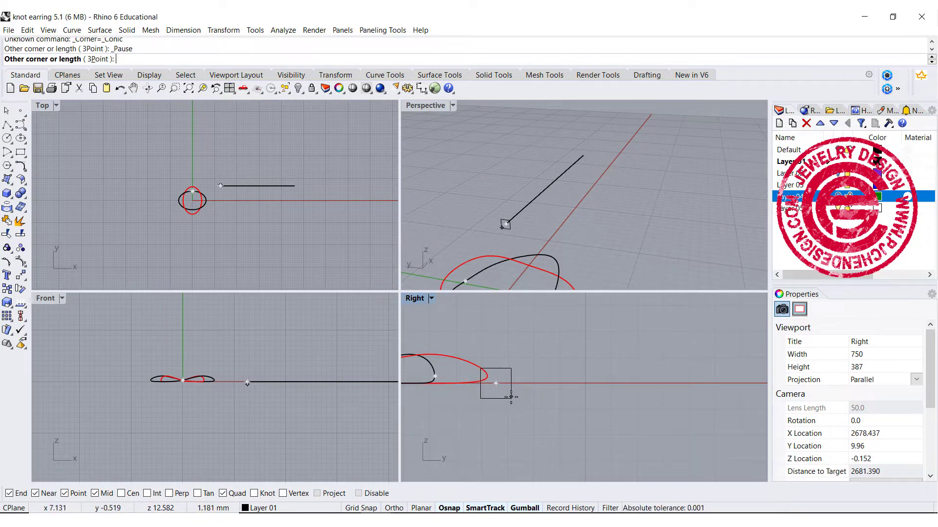
left_click(513, 398)
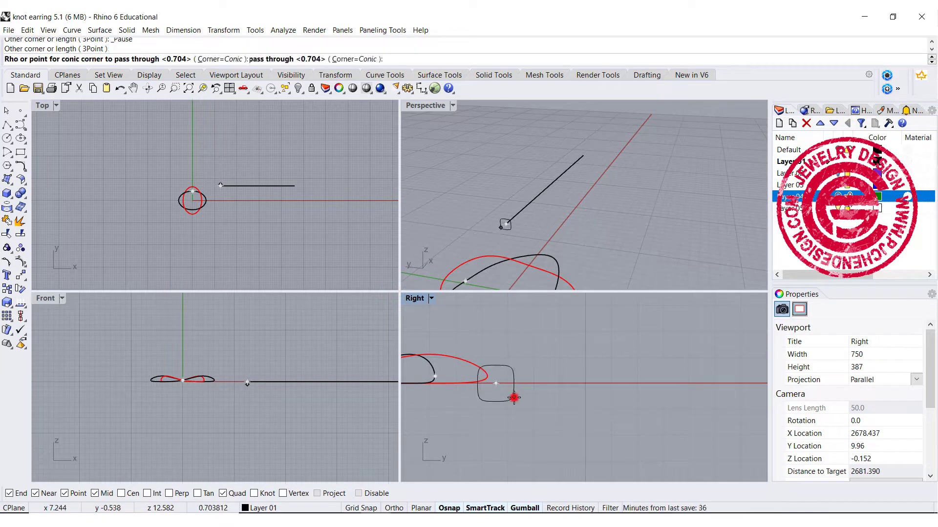
scroll(513, 398, "up", 3)
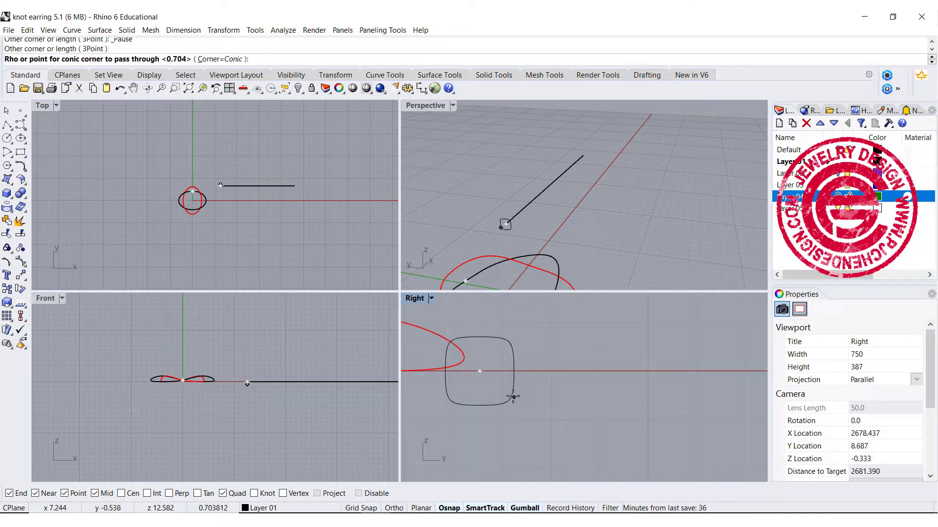
left_click(513, 396)
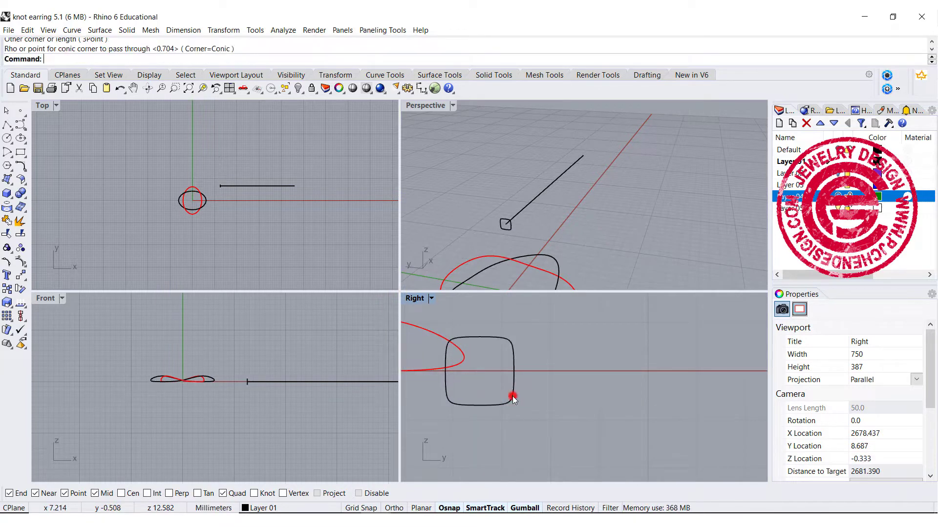
Step: Sweep the conic-cornered square along the straight line with Sweep 1 Rail to form a square tube
double_click(428, 107)
right_click_drag(424, 211, 384, 223)
right_click_drag(323, 299, 294, 322, "shift")
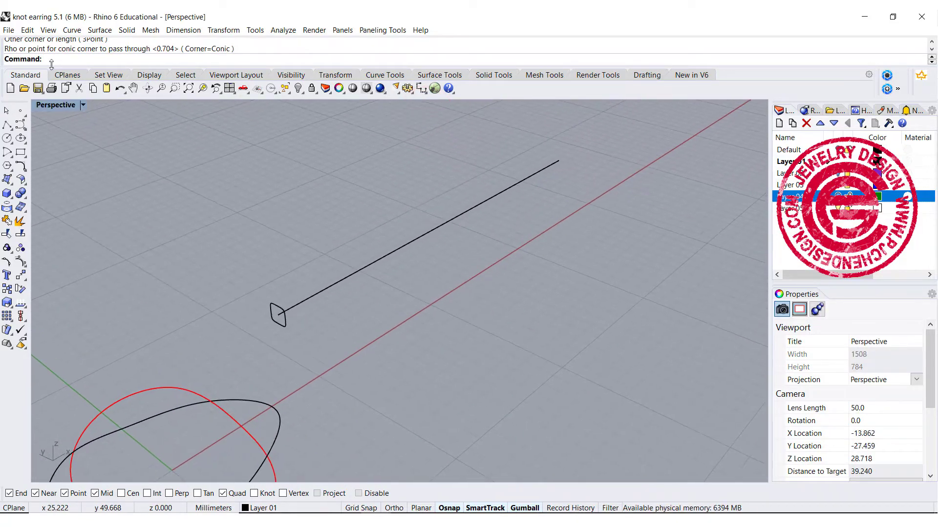
left_click(93, 29)
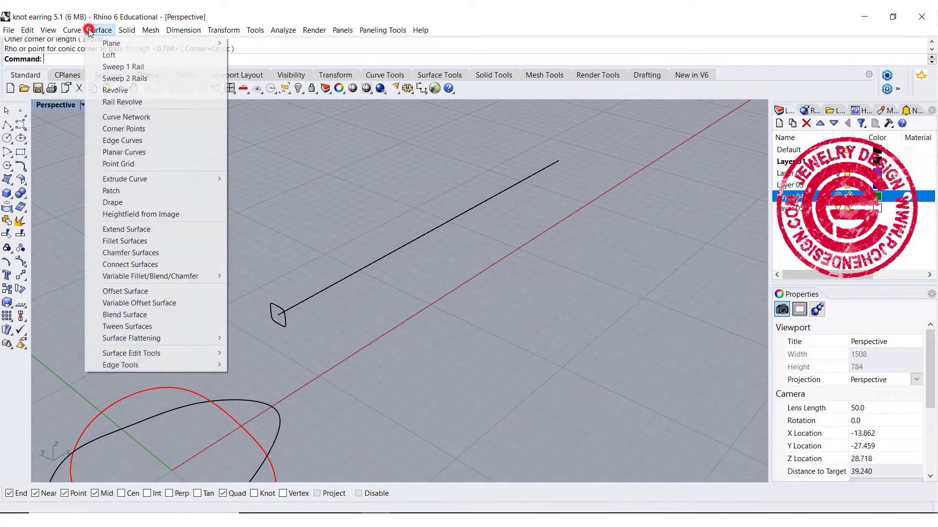
left_click(104, 67)
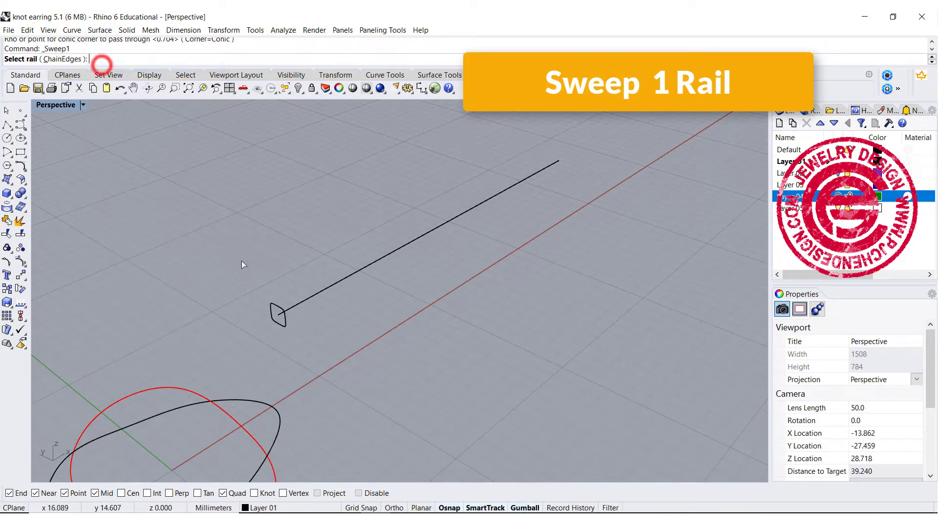
left_click(308, 300)
left_click(285, 324)
right_click(371, 329)
right_click(371, 329)
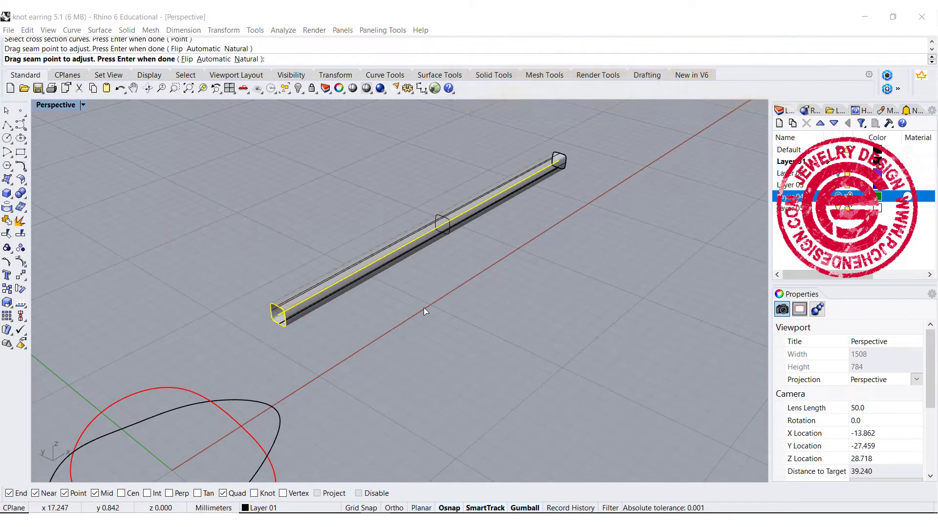
left_click(461, 299)
right_click(418, 286)
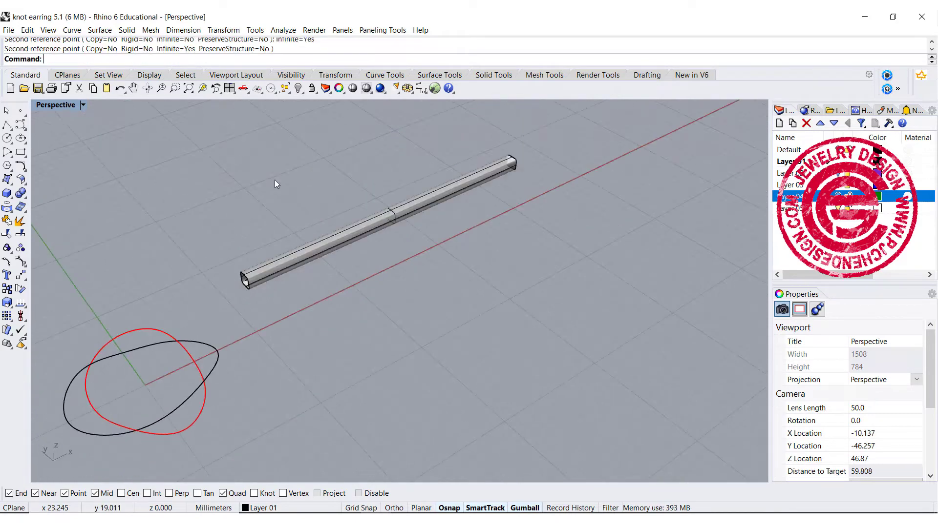
Step: Twist the square tube several full turns about the straight line from end to end, with Infinite=Yes
left_click(225, 30)
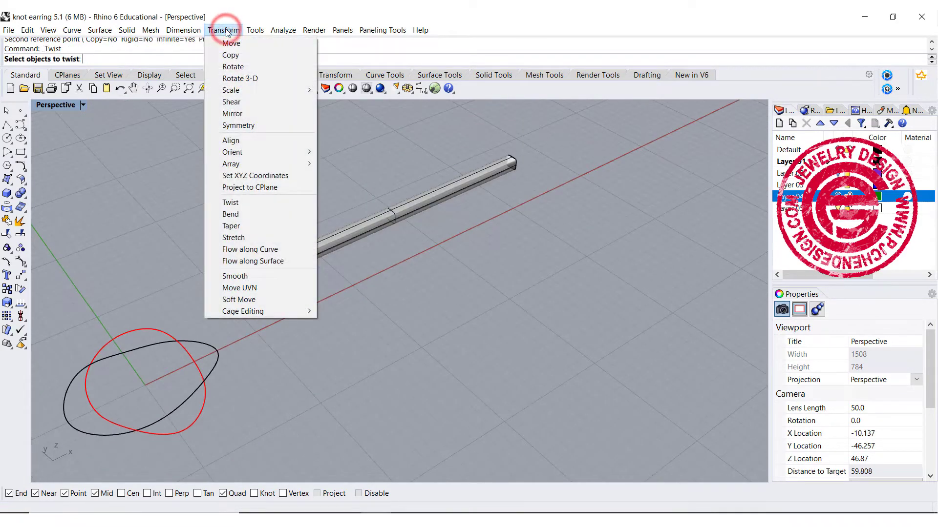
left_click(255, 204)
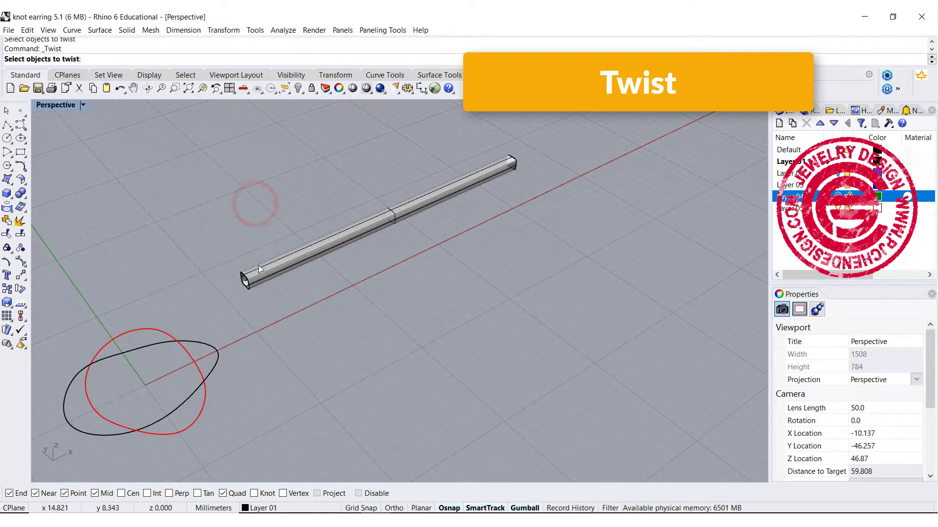
left_click(264, 265)
key("Return")
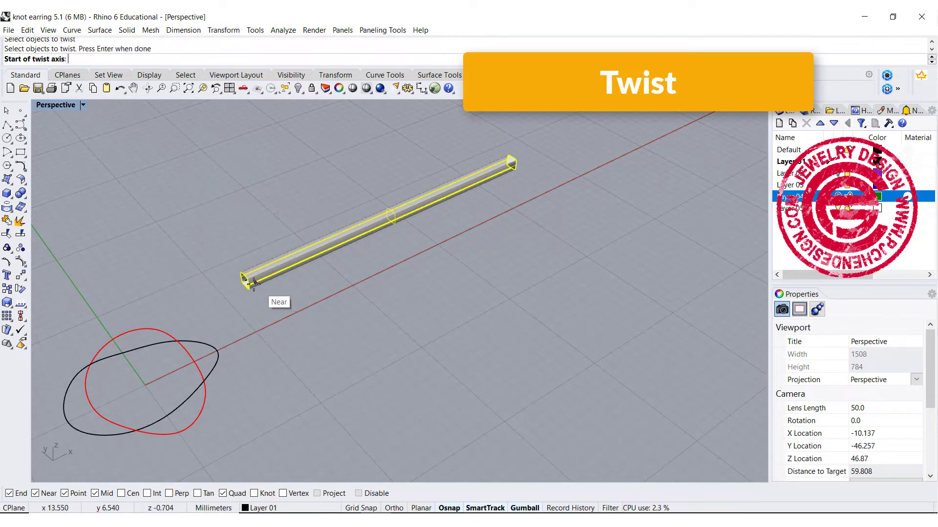
scroll(245, 281, "up", 2)
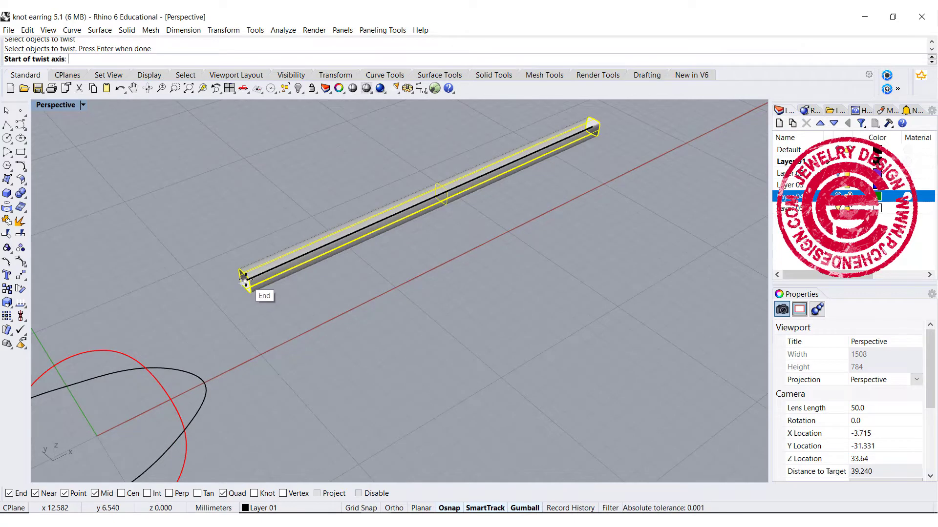
left_click(245, 279)
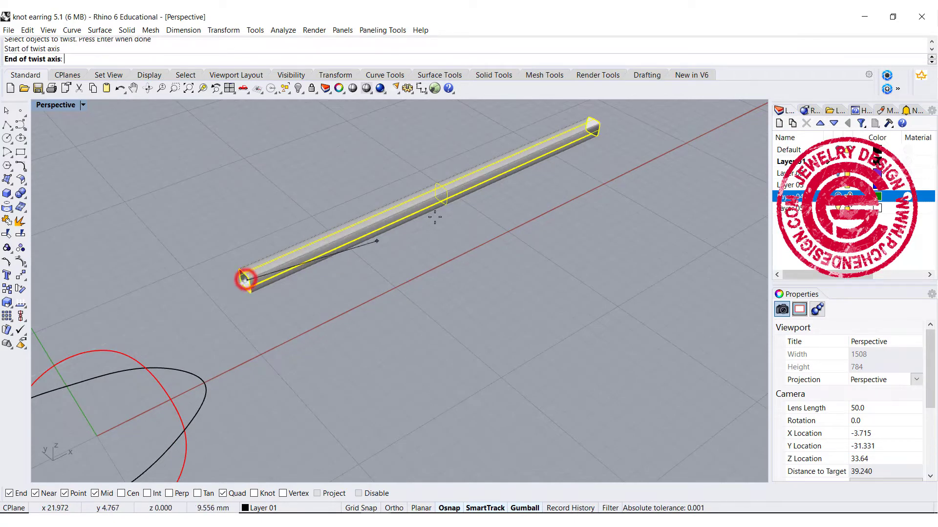
left_click(593, 128)
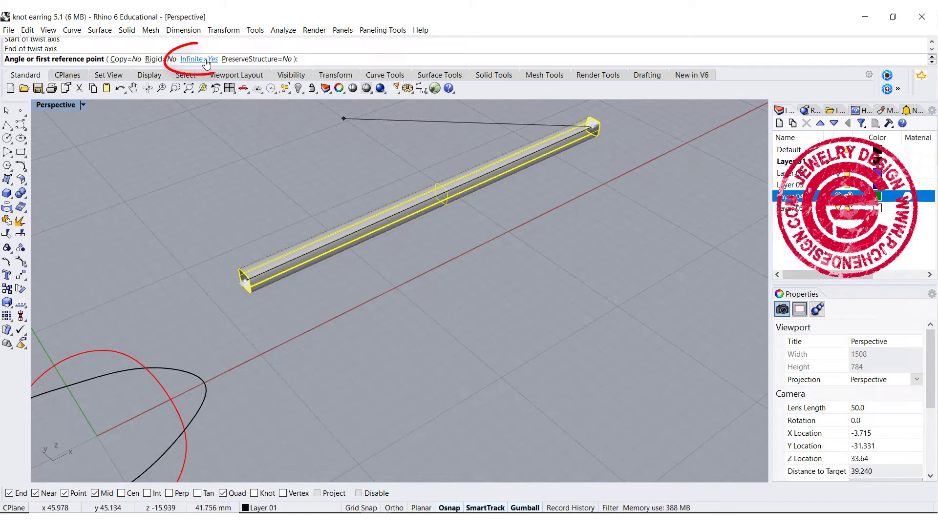
double_click(56, 105)
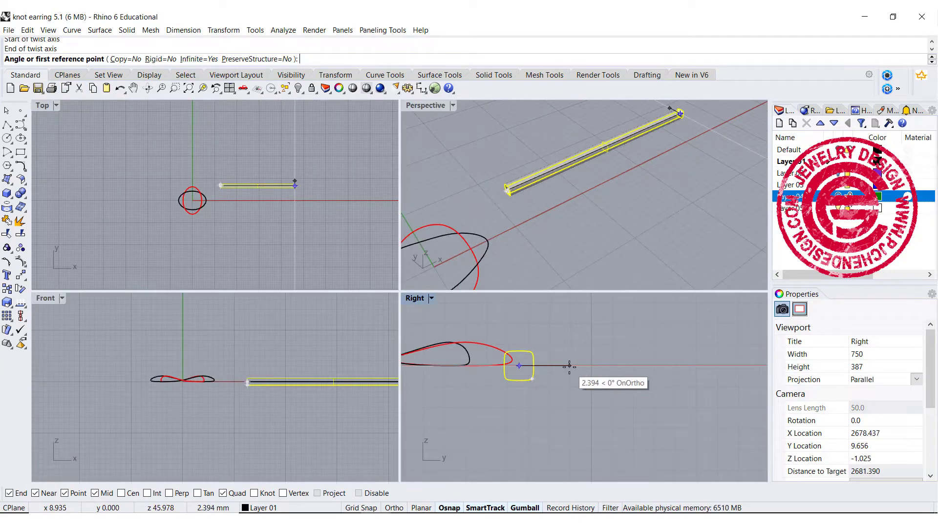
left_click(569, 366)
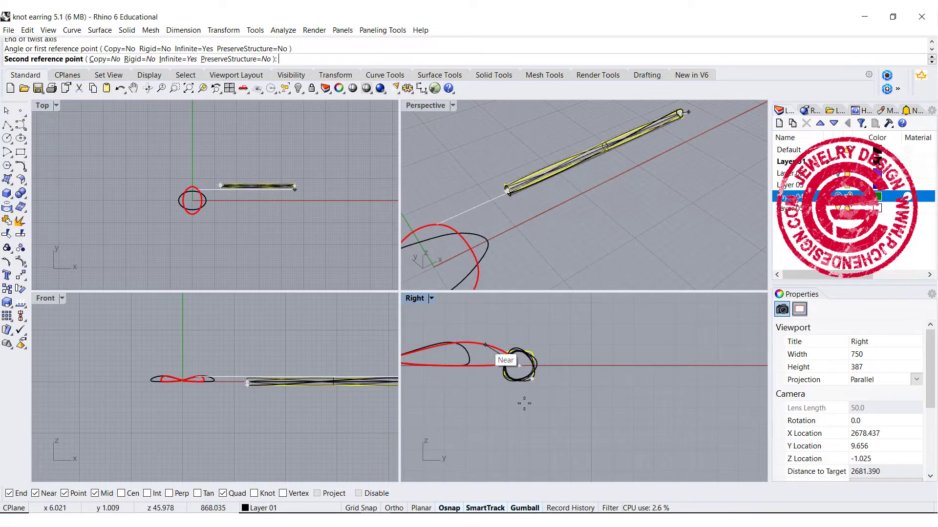
left_click(584, 366)
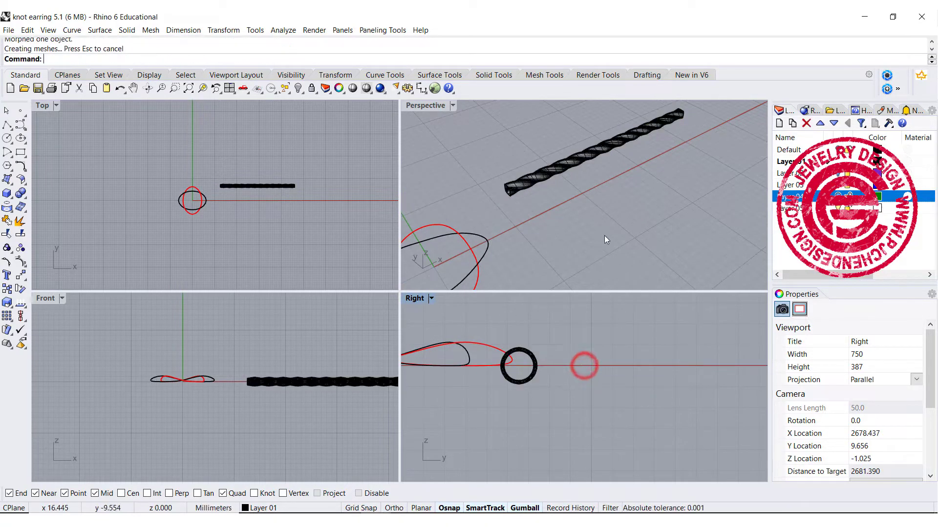
Step: Draw a circle about 1.407 mm in diameter centred on the straight line's far end, fitting the inside of the twisted tube
left_click(588, 203)
scroll(566, 161, "up", 3)
right_click_drag(566, 161, 582, 154)
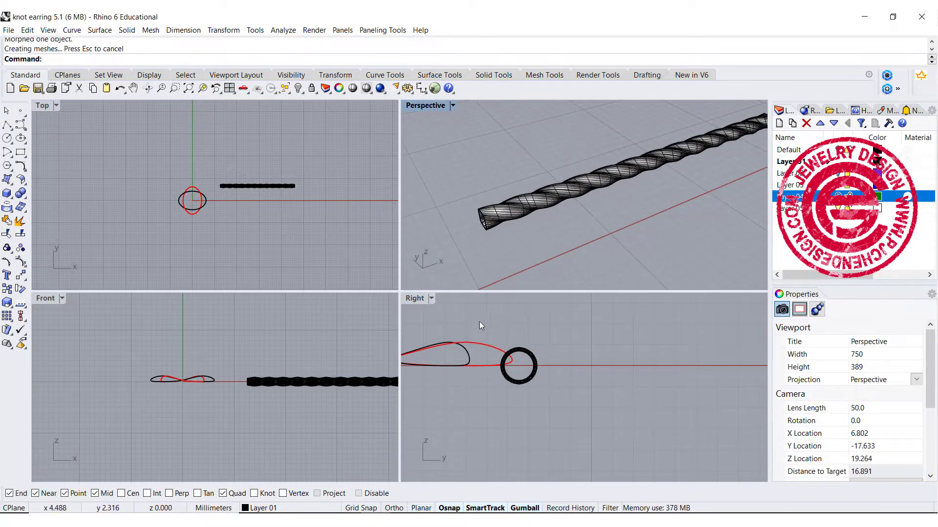
left_click(521, 370)
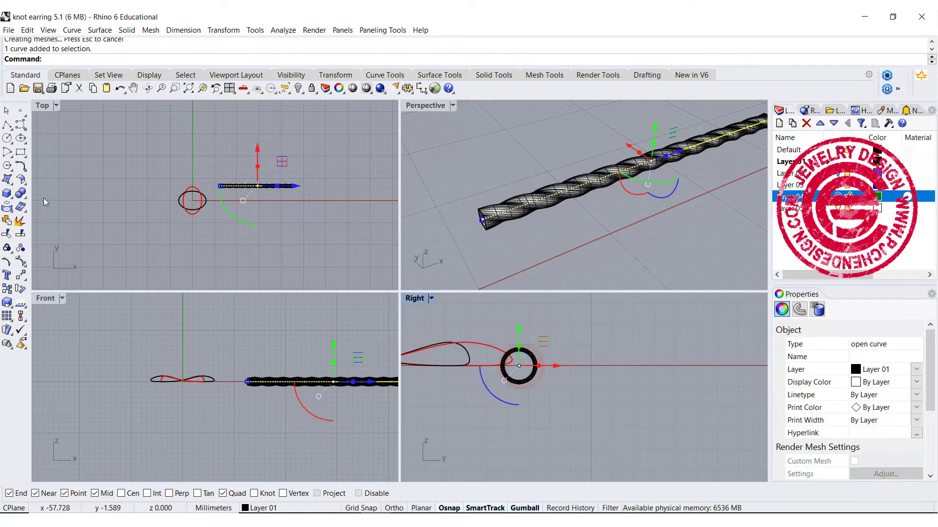
left_click(7, 138)
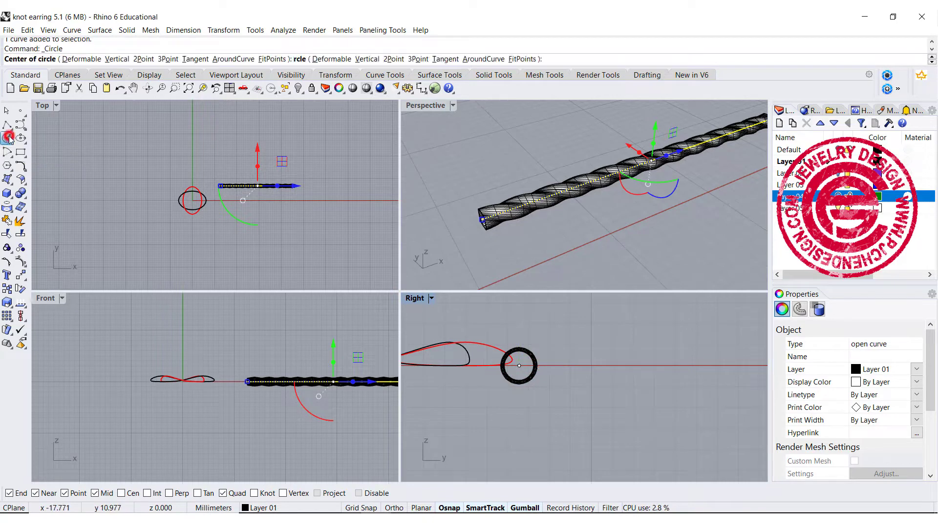
left_click(519, 365)
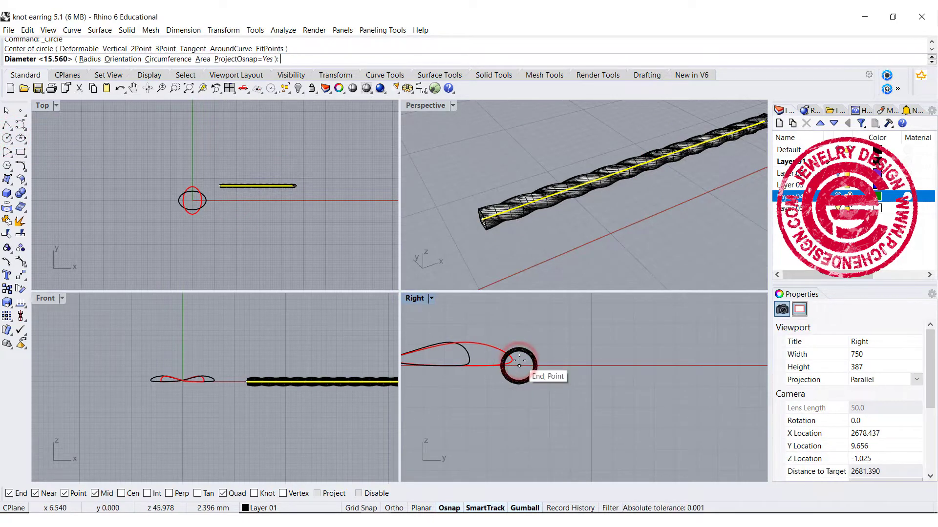
scroll(519, 363, "up", 5)
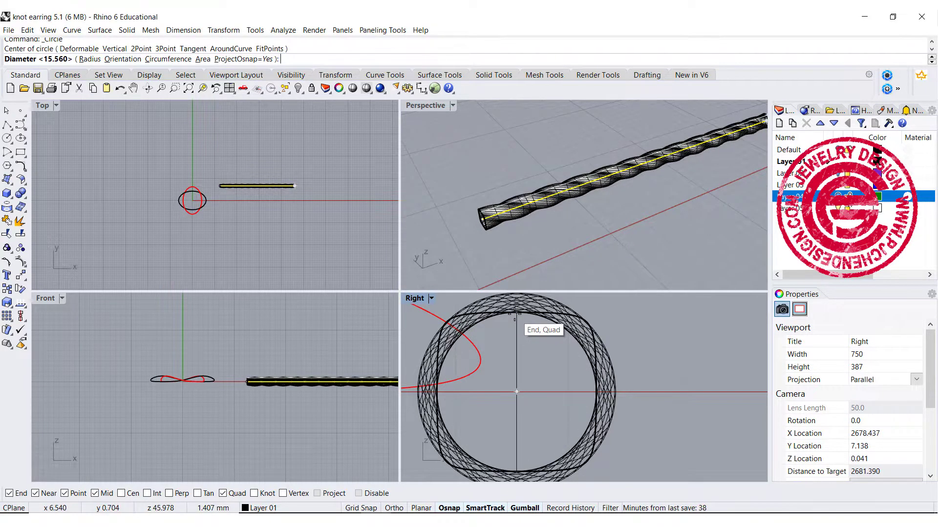
left_click(514, 314)
Step: Move the twisted tube in the positive Y direction until it is clear of the straight line and the profile curves
left_click(508, 219)
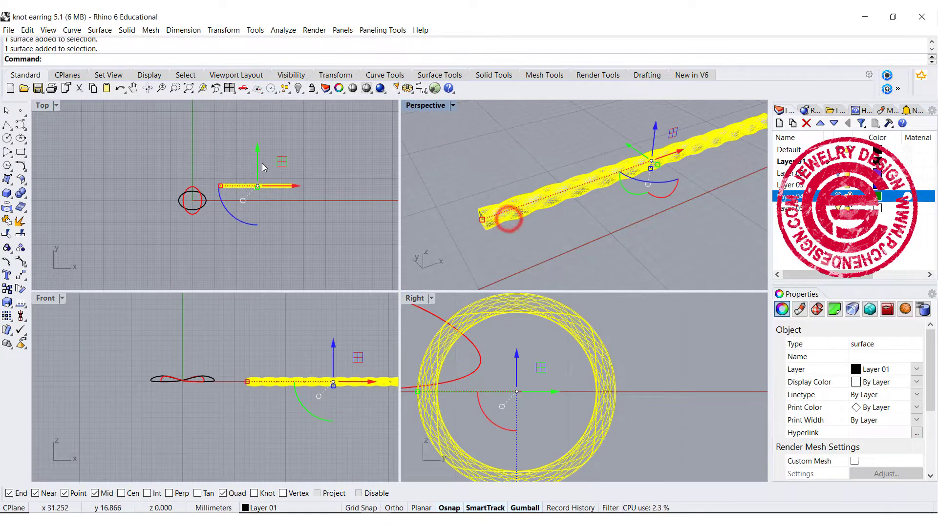
scroll(261, 164, "up", 8)
left_click_drag(252, 174, 252, 167)
left_click(278, 244)
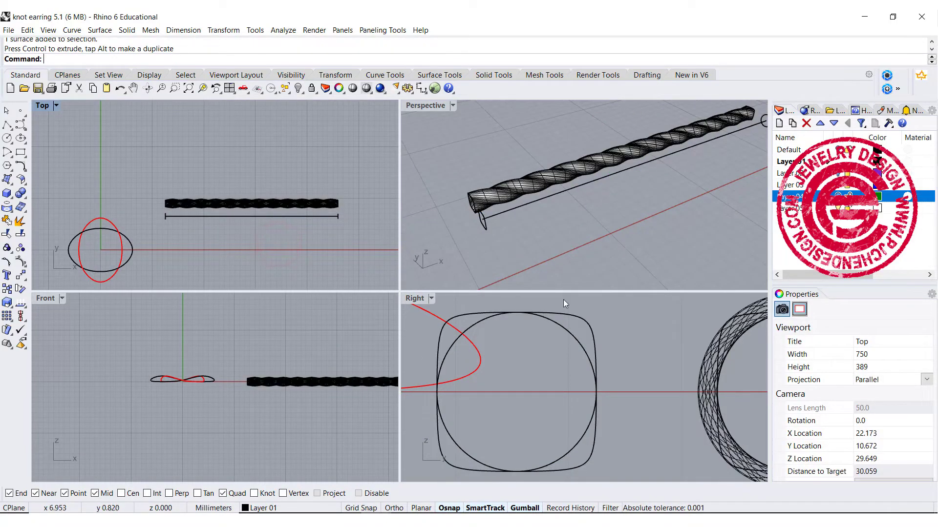
Step: Sweep the circle along the straight line with Sweep 1 Rail to form a round tube
left_click(100, 30)
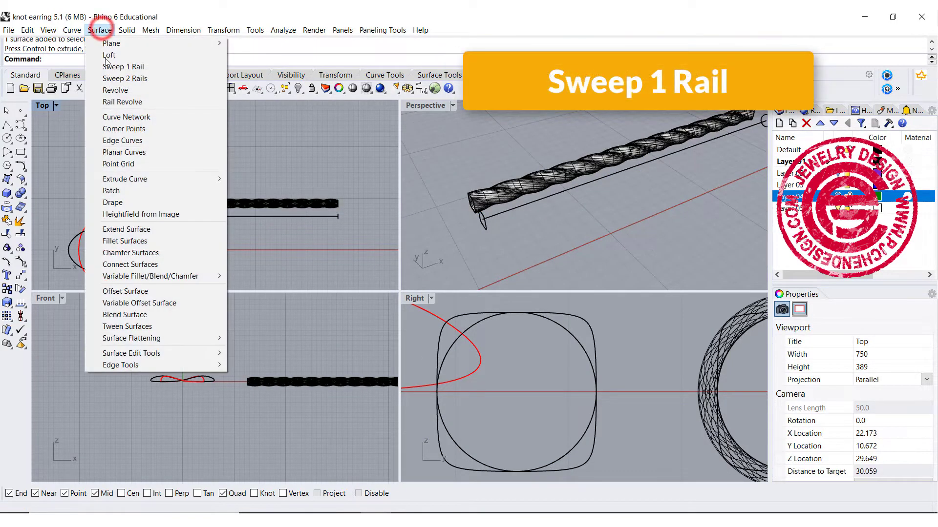
left_click(113, 67)
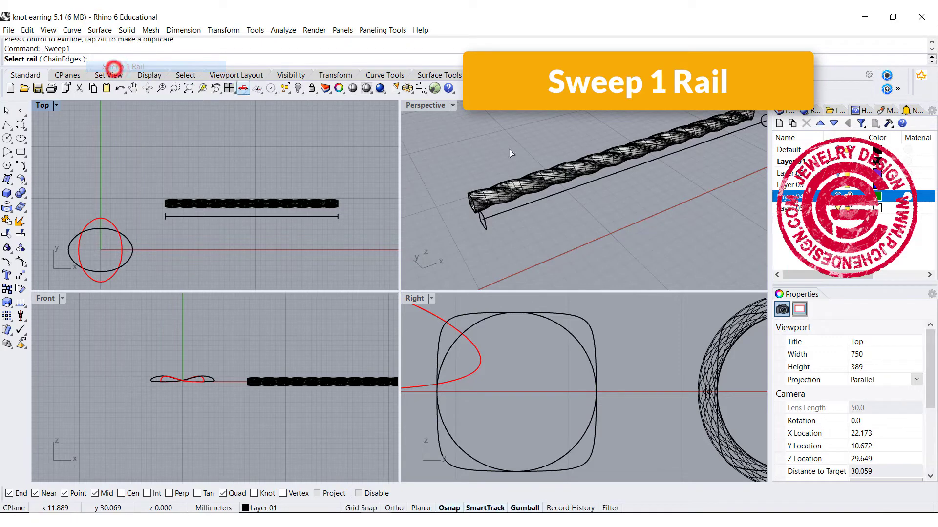
left_click(500, 213)
left_click(559, 330)
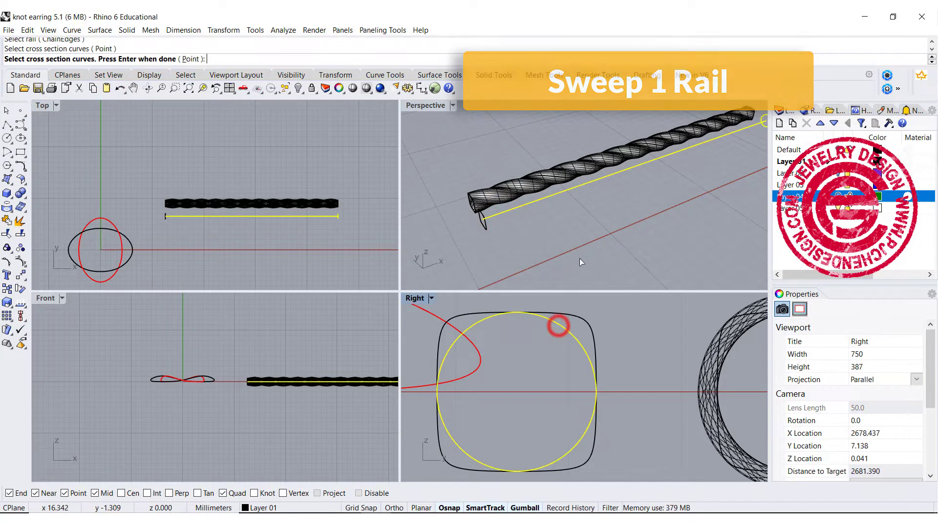
key("Return")
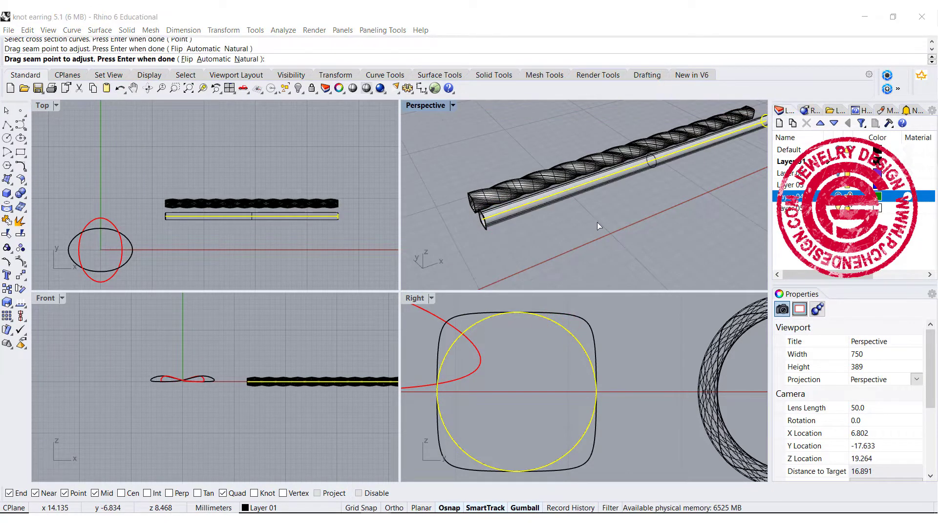
key("Return")
Step: Cap the open ends of the twisted tube and the round tube to make both closed solids
right_click_drag(596, 221, 477, 149)
double_click(438, 109)
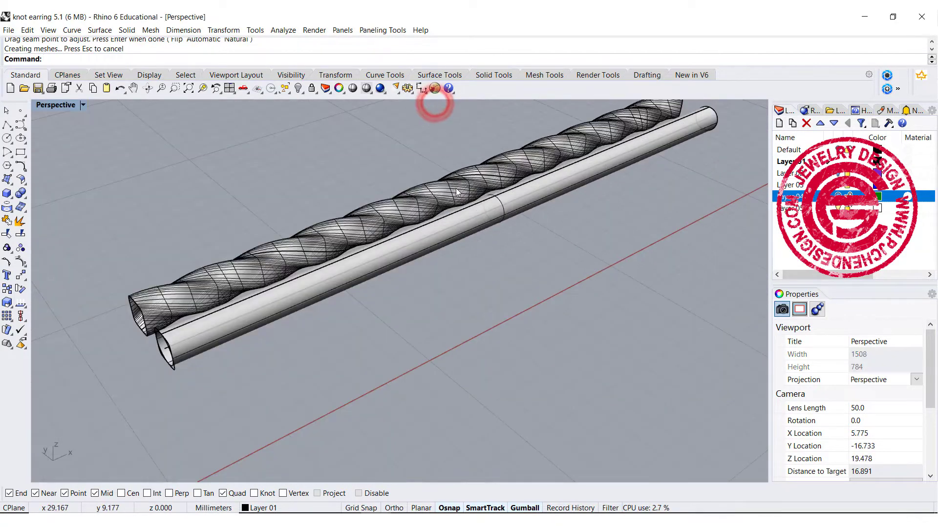
scroll(457, 191, "down", 4)
right_click_drag(458, 192, 483, 192)
left_click_drag(330, 287, 279, 206)
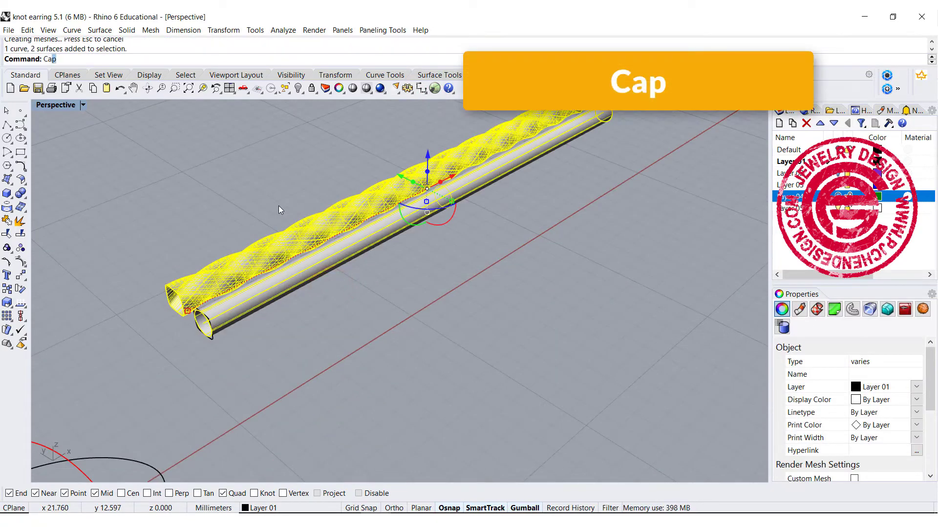
key("Return")
left_click(359, 336)
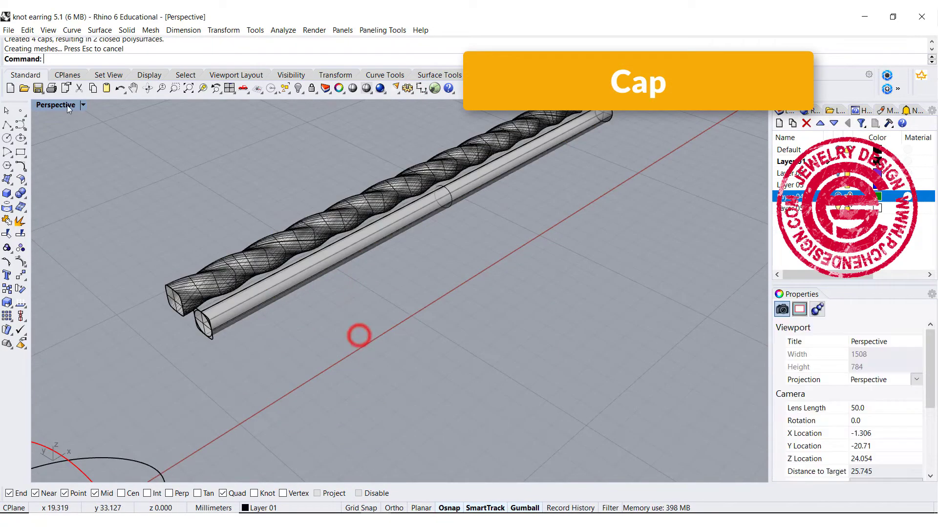
Step: Move the twisted tube in the negative Y direction to the opposite side of the round tube, lying alongside it
double_click(69, 108)
left_click(59, 105)
left_click(242, 196)
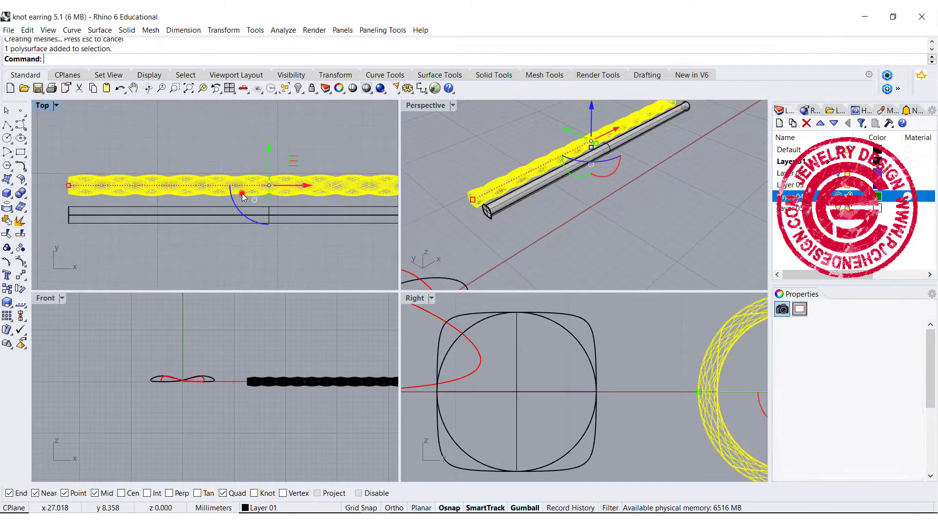
left_click_drag(269, 145, 274, 190)
left_click_drag(274, 197, 274, 192)
key("Escape")
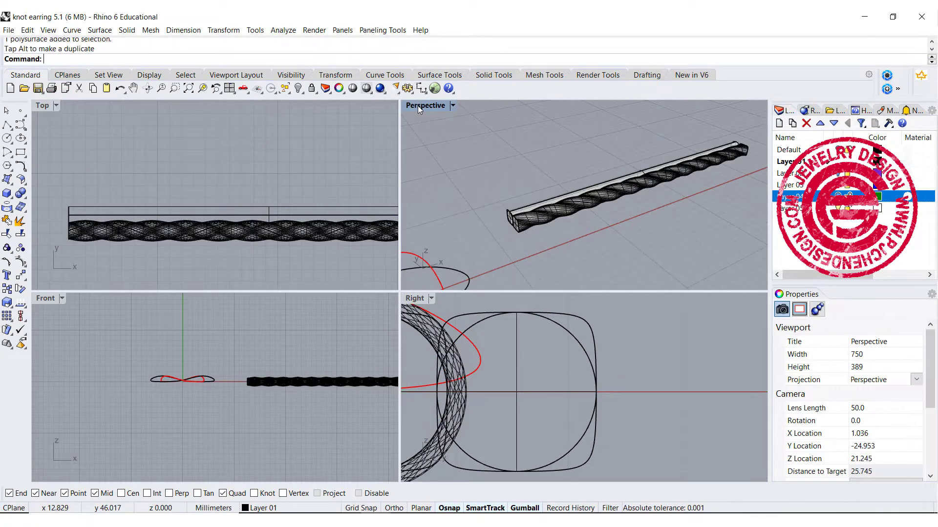
Step: Flow both tubes from the straight line onto the black wavy ellipse, with Copy=Yes, Stretch=No and Record History turned on
double_click(419, 106)
right_click_drag(385, 256, 321, 203)
scroll(319, 203, "down", 8)
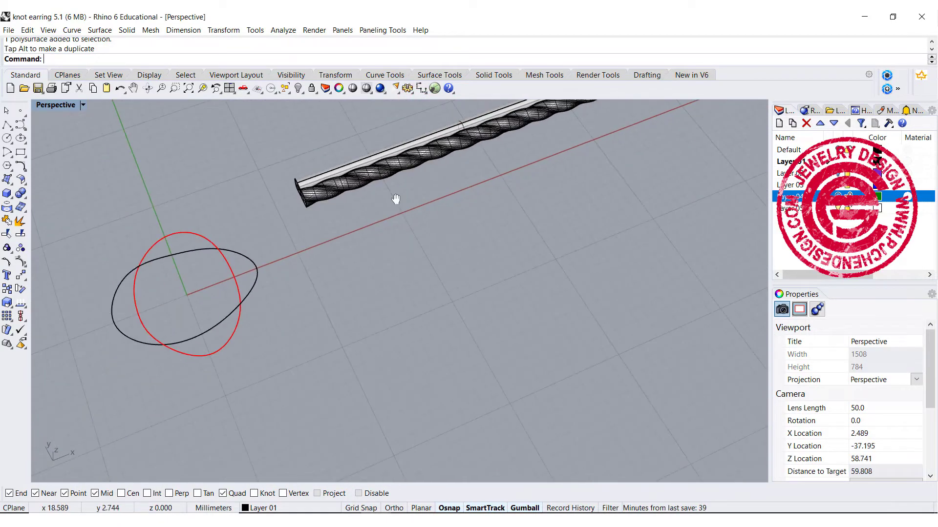
right_click_drag(395, 199, 476, 208, "shift")
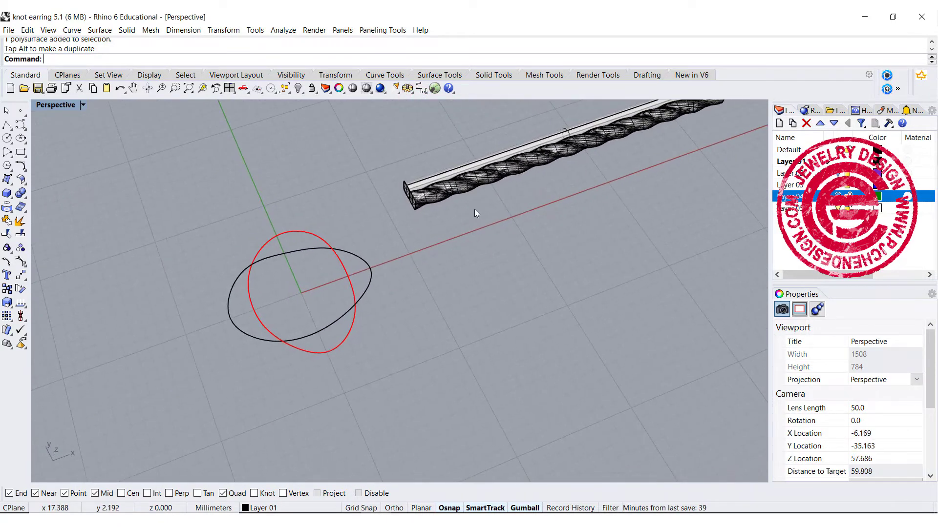
left_click(101, 30)
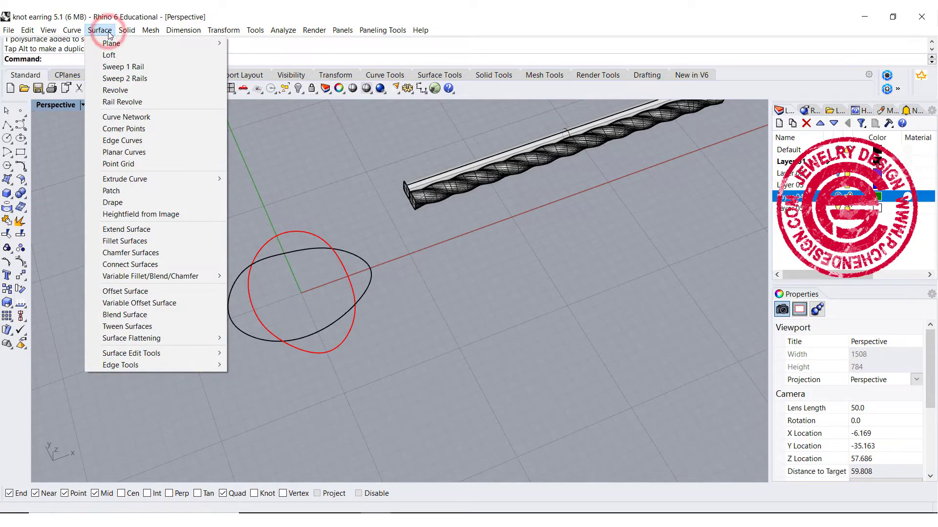
mouse_move(183, 30)
mouse_move(219, 39)
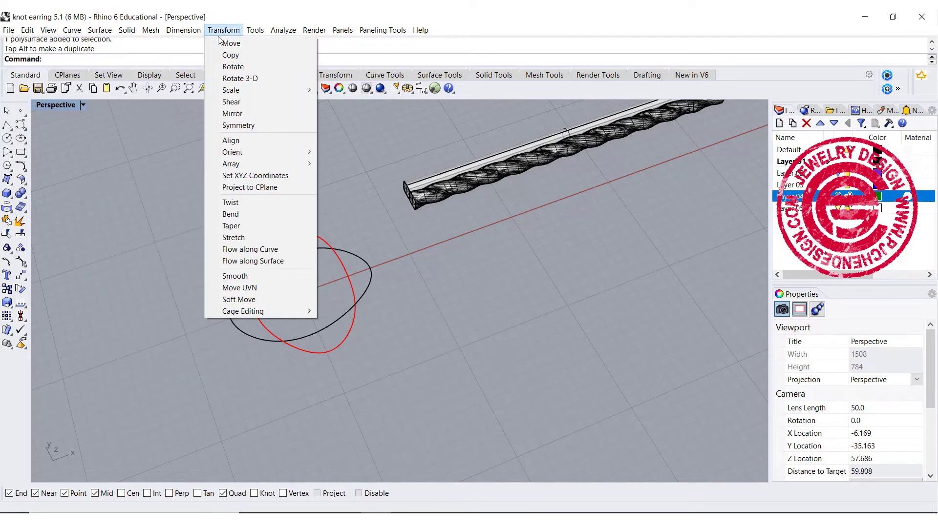
left_click(250, 249)
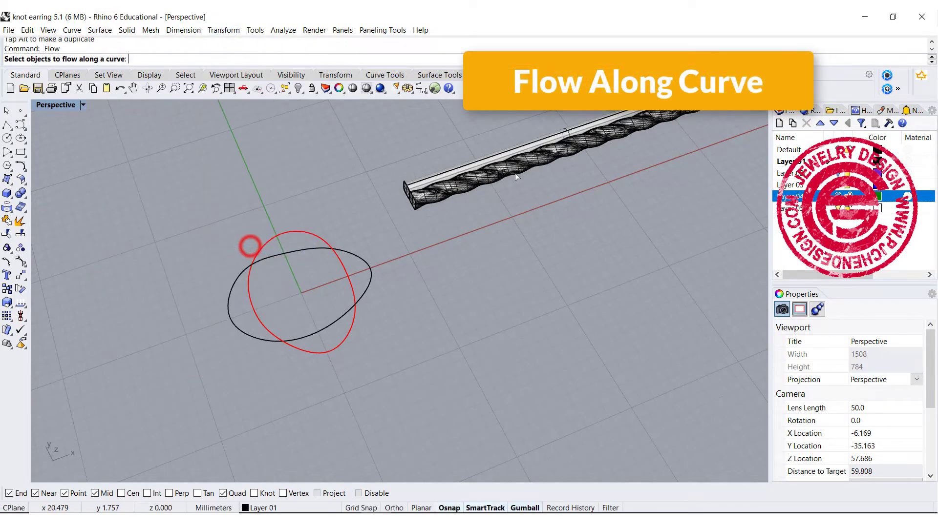
left_click(438, 174)
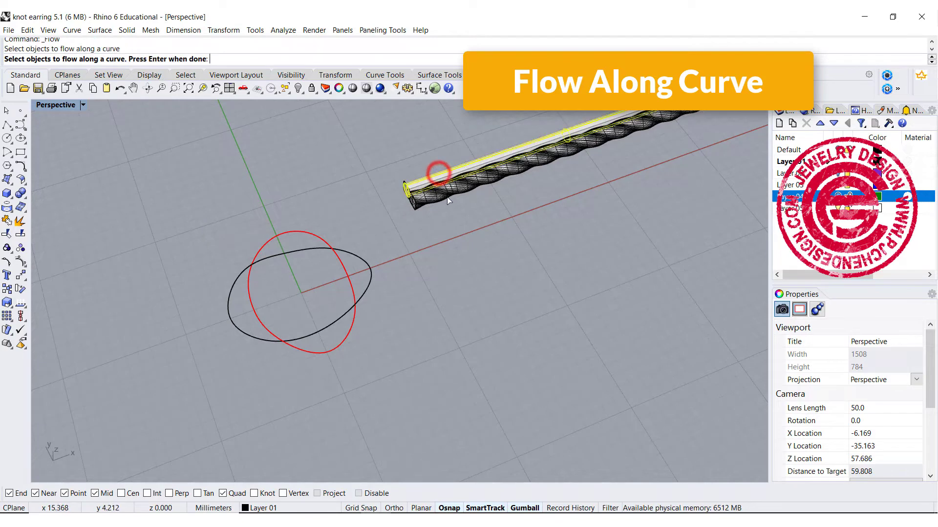
left_click(447, 195)
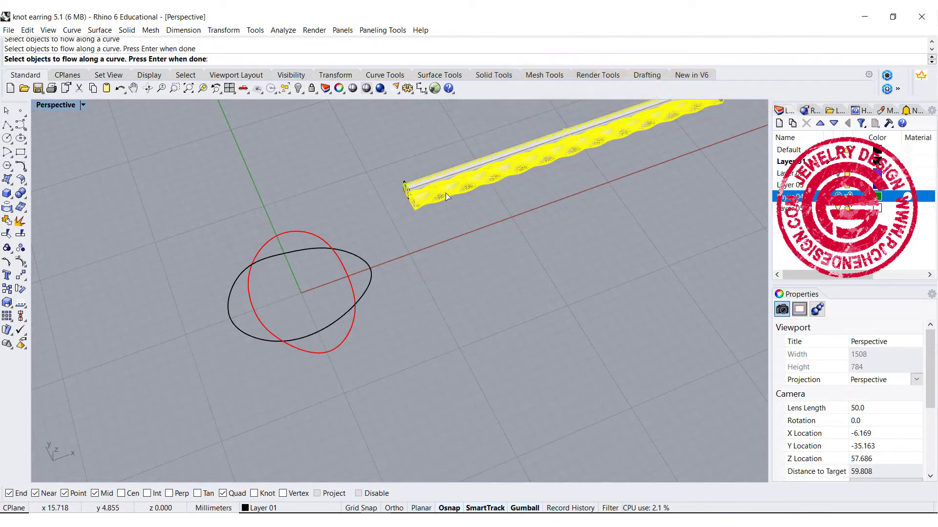
key("Return")
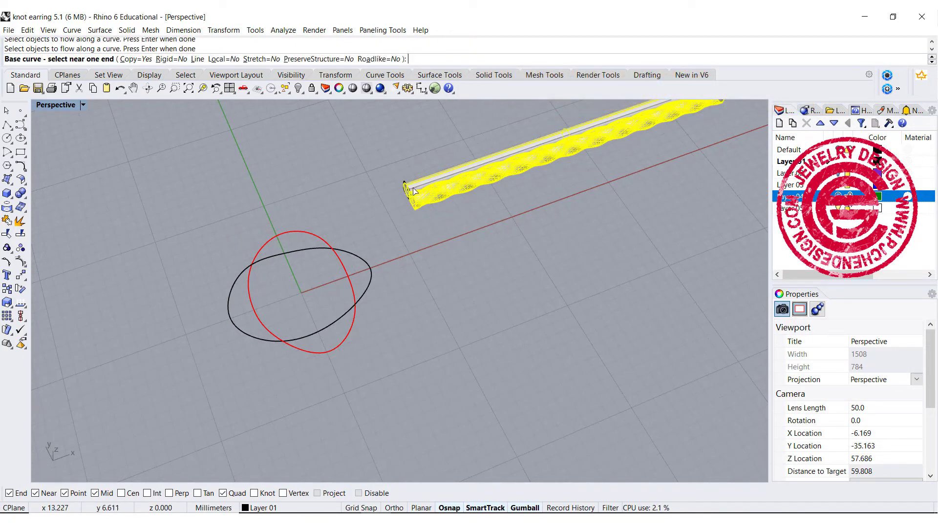
left_click(413, 190)
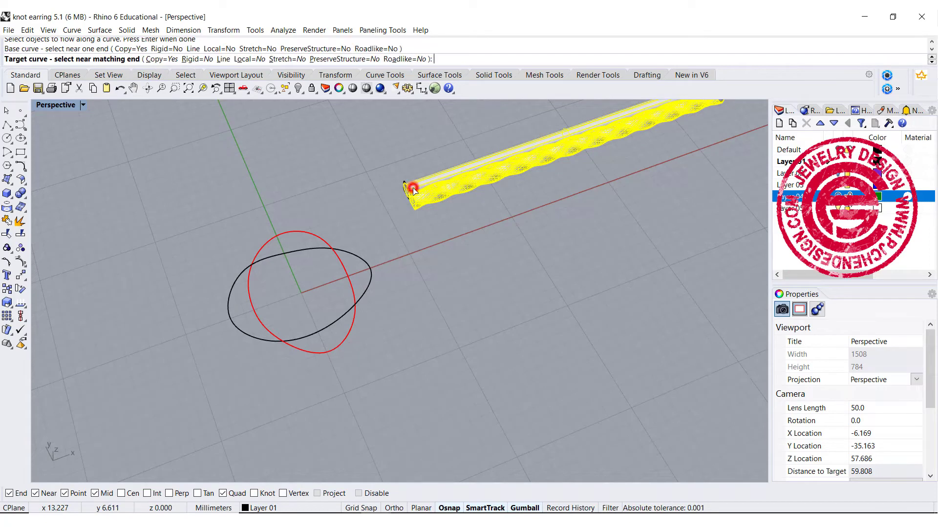
left_click(558, 509)
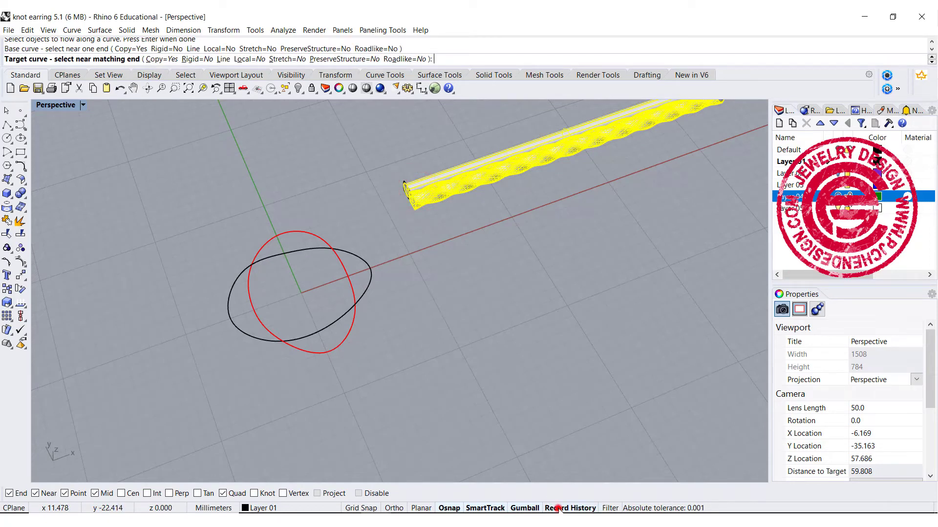
left_click(345, 252)
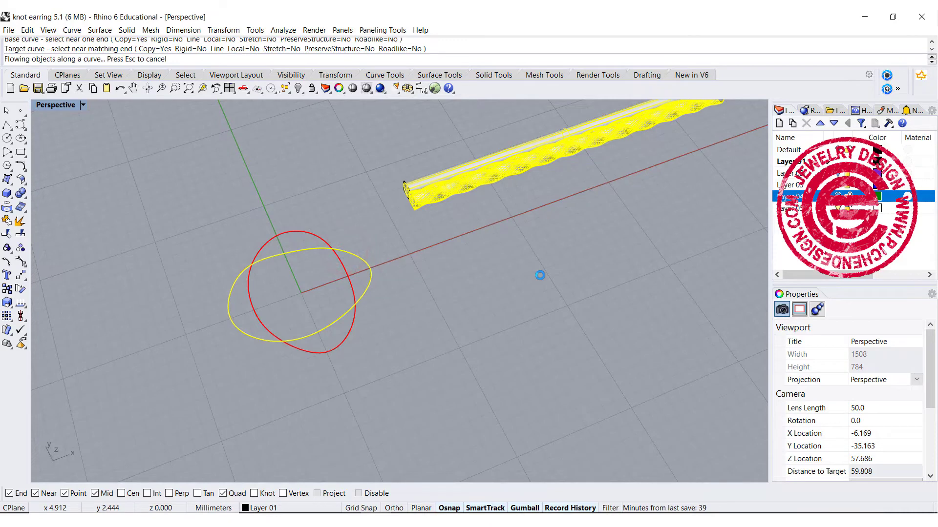
Step: Move the straight base line in the negative Y direction into the twisted tube so history pulls the ring inward
right_click_drag(540, 274, 520, 248)
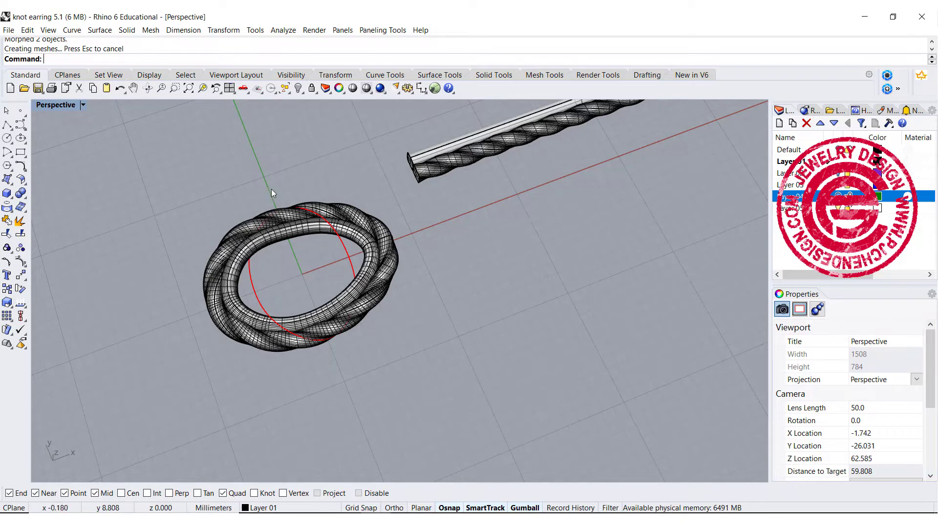
left_click(422, 159)
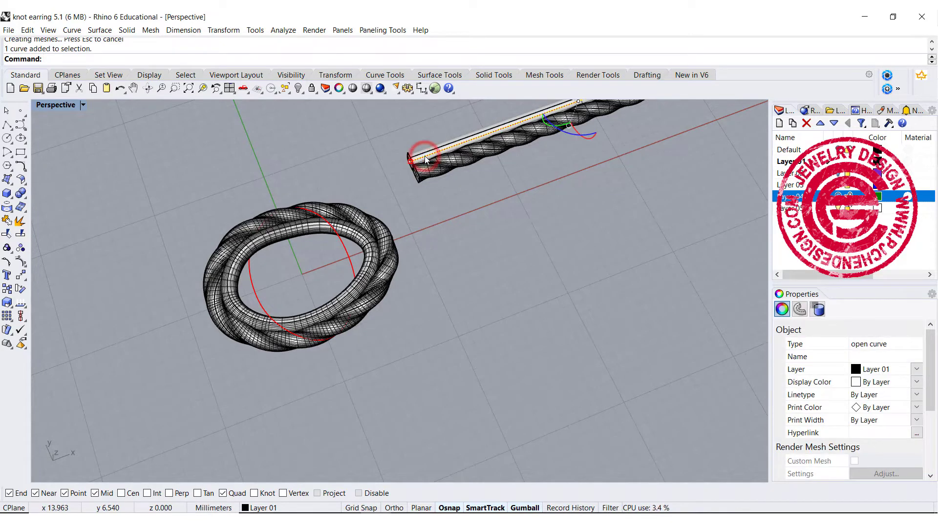
scroll(567, 195, "down", 2)
right_click_drag(567, 201, 520, 239, "shift")
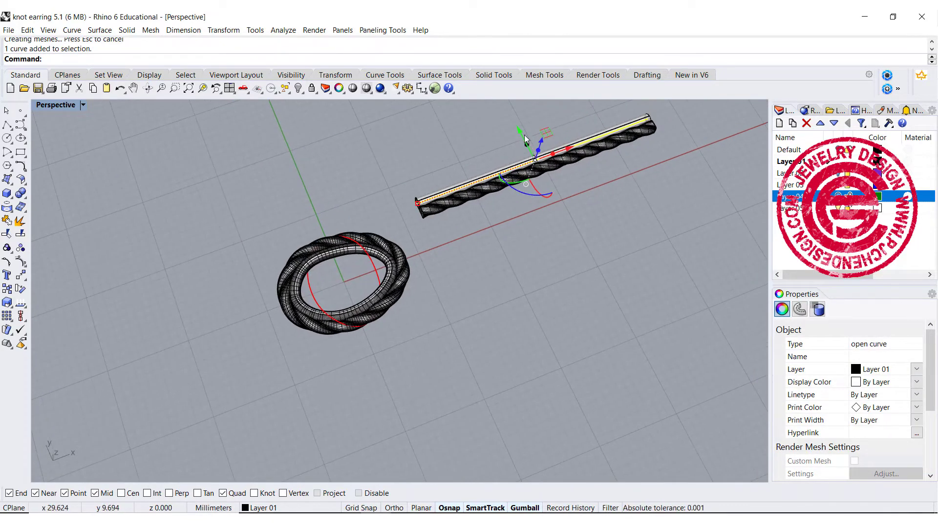
left_click_drag(519, 128, 523, 137)
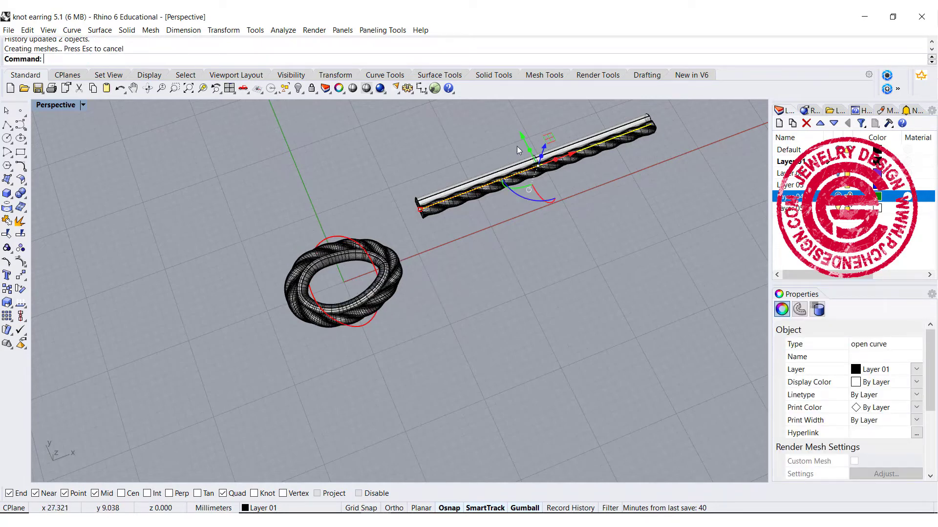
left_click_drag(523, 140, 524, 138)
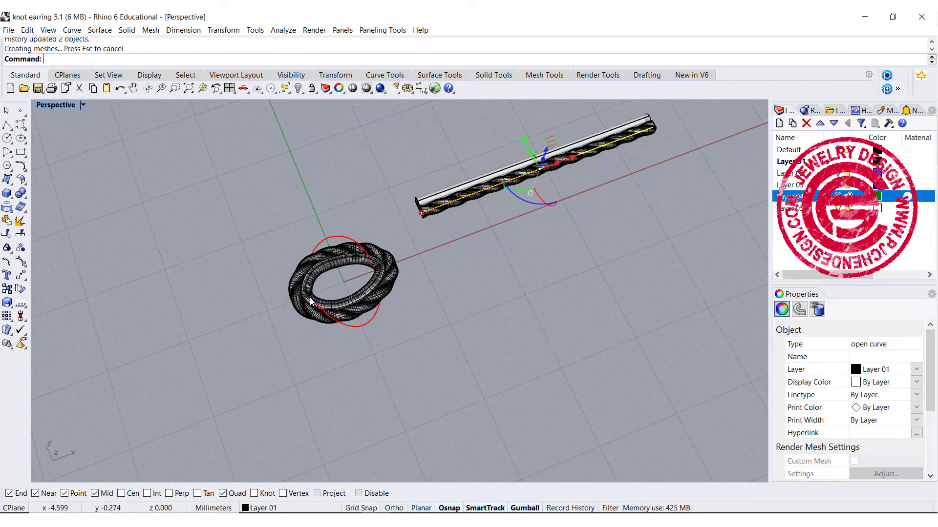
Step: Check the ring's shape up close and move the base line slightly back in positive Y to enlarge the ring
scroll(310, 298, "up", 10)
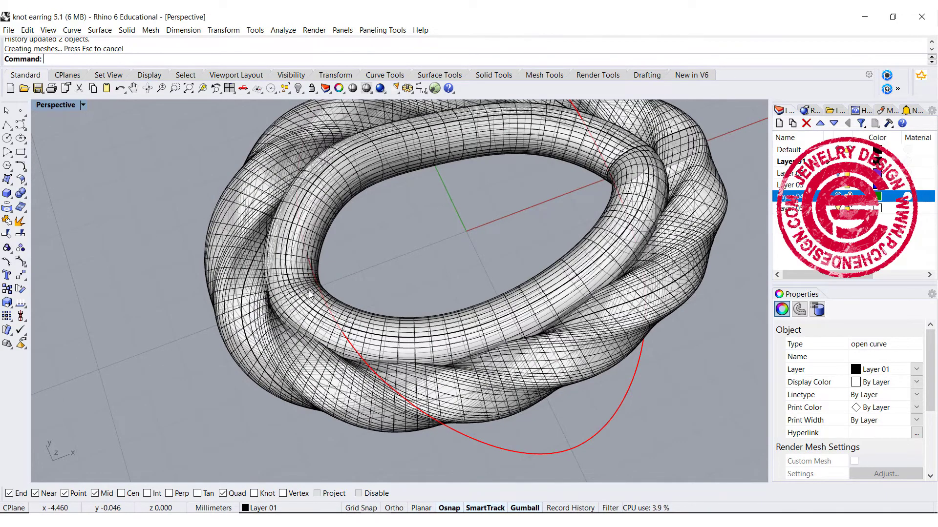
scroll(529, 209, "down", 8)
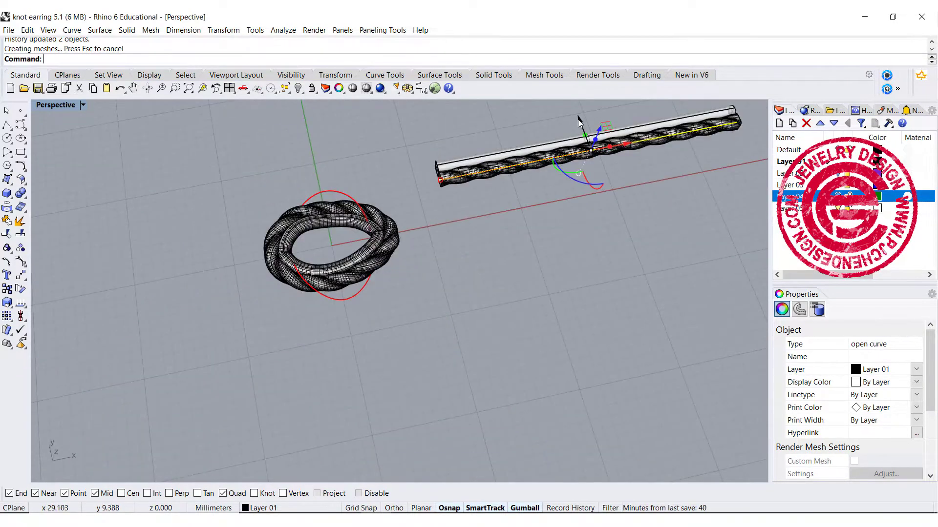
left_click(578, 118)
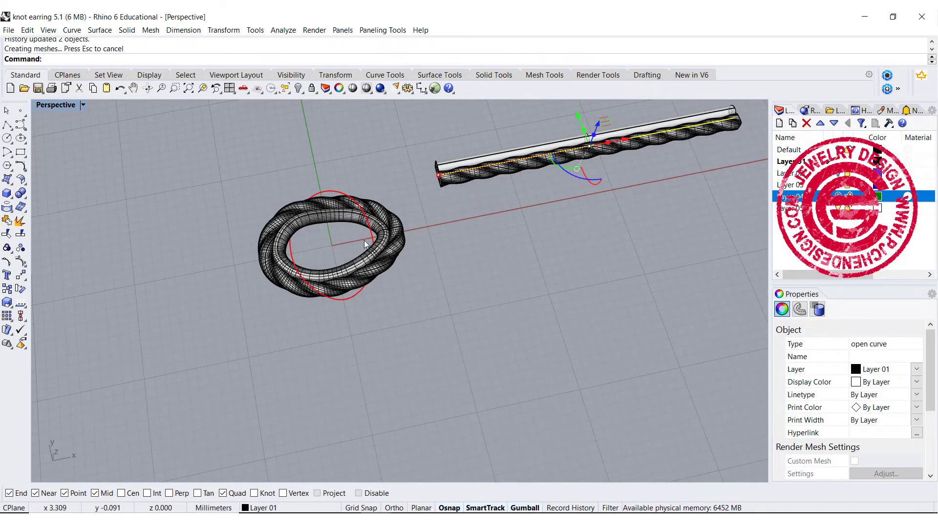
Step: Make a copy of the ring's round and twisted tubes rotated a quarter turn about its centre to form the interlocking knot
right_click_drag(430, 303, 430, 288)
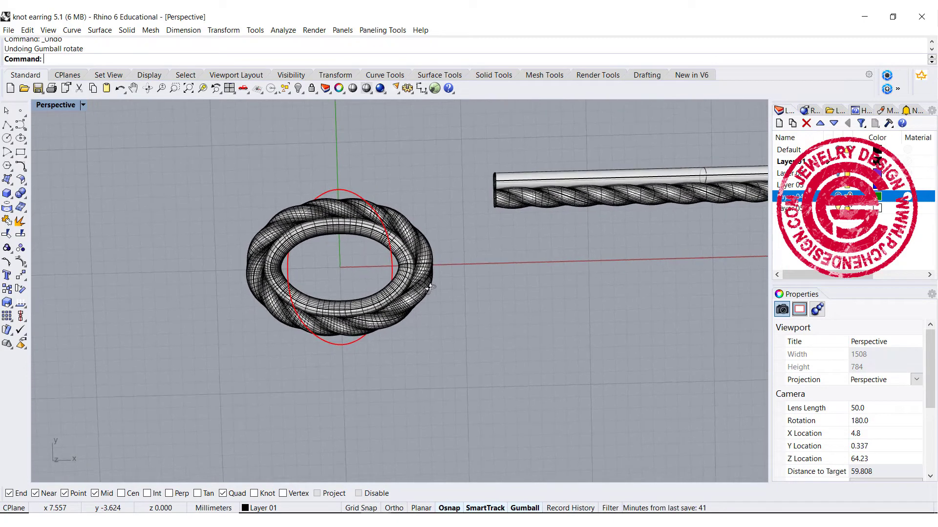
left_click(397, 269)
left_click(424, 279, "shift")
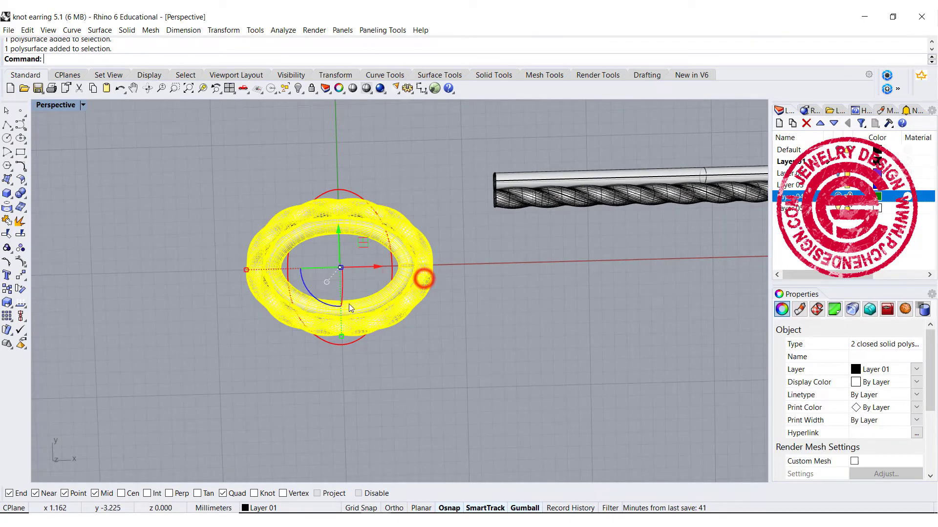
left_click_drag(305, 285, 370, 353)
left_click(452, 351)
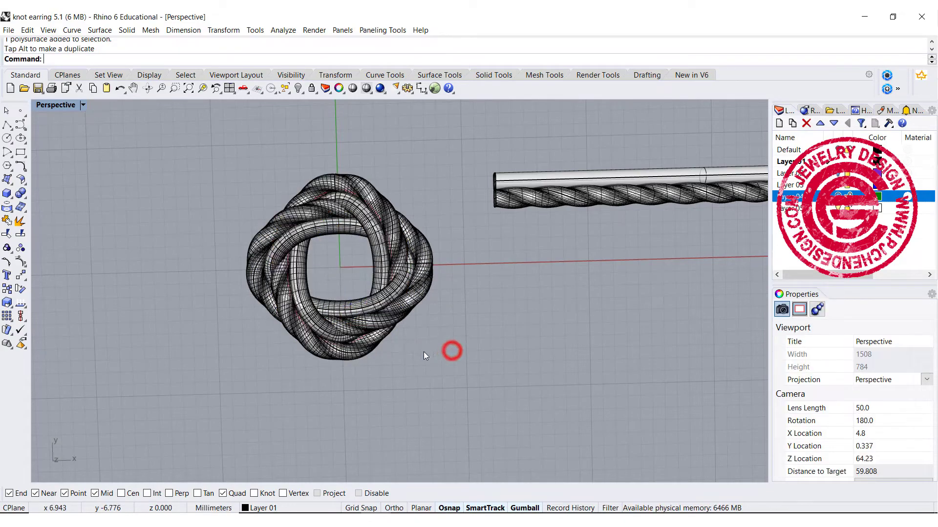
Step: Examine the interlocking knot and the finished earring pair with centre stones and prongs from several angles
mouse_move(423, 351)
right_mouse_down()
mouse_move(413, 304)
mouse_move(426, 337)
mouse_move(410, 346)
right_mouse_up()
left_click(423, 208)
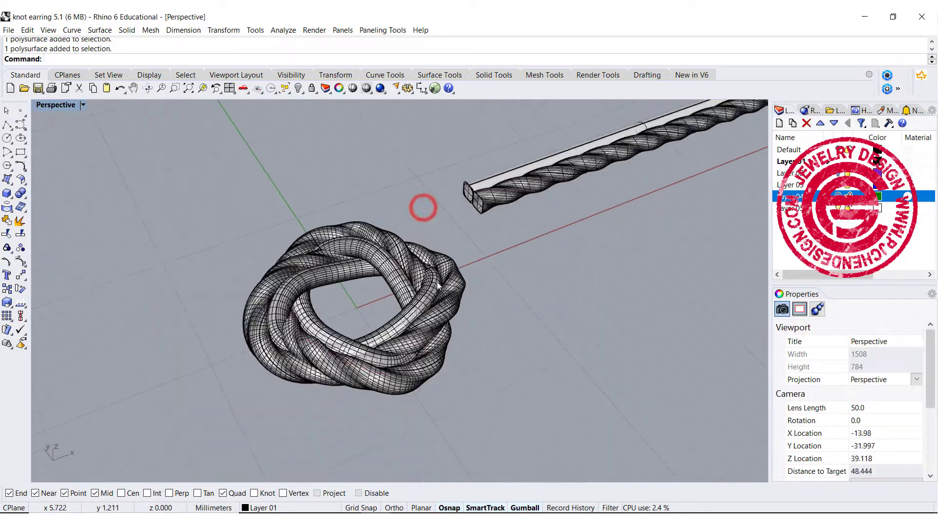
right_click_drag(450, 296, 462, 363)
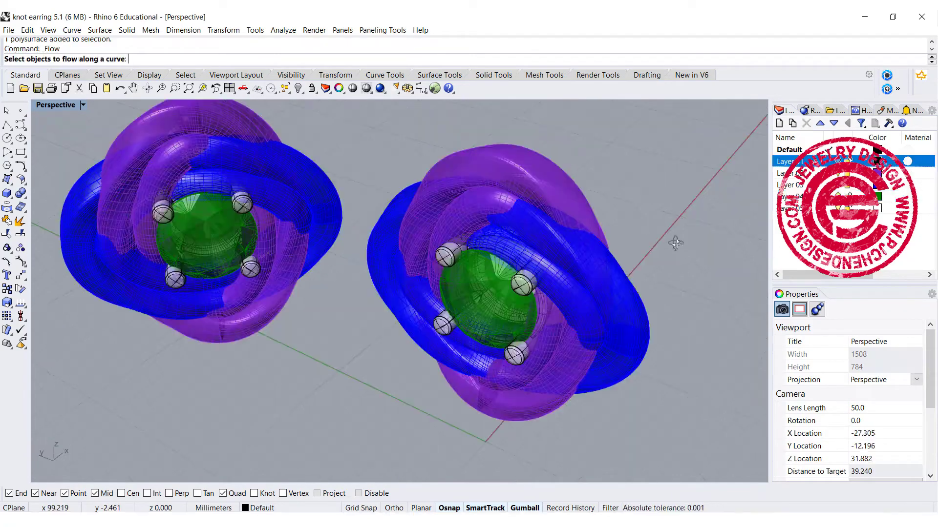
right_click_drag(674, 243, 696, 224)
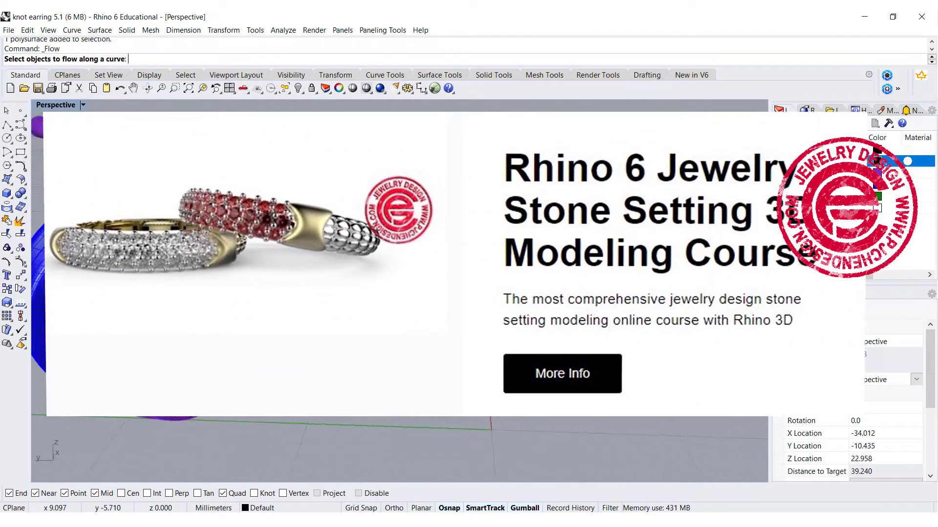
right_click_drag(696, 408, 683, 381)
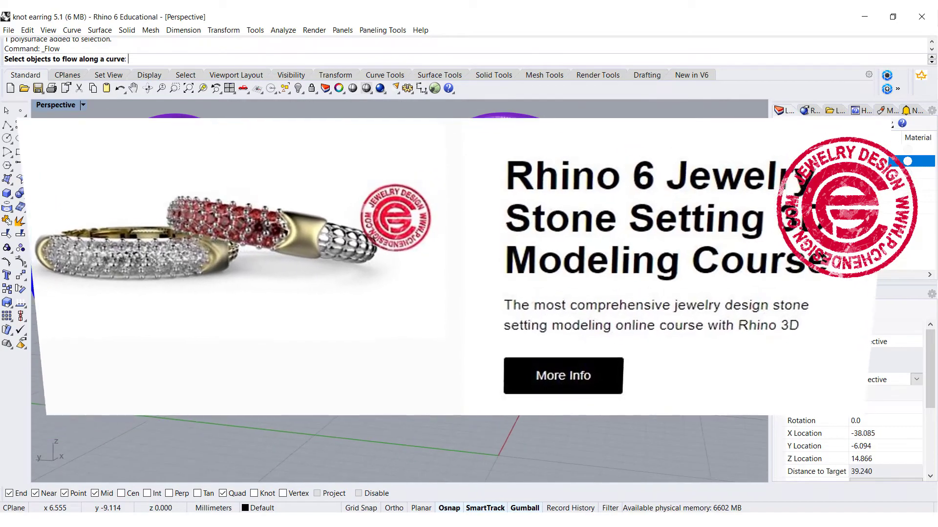
right_click_drag(529, 301, 521, 300)
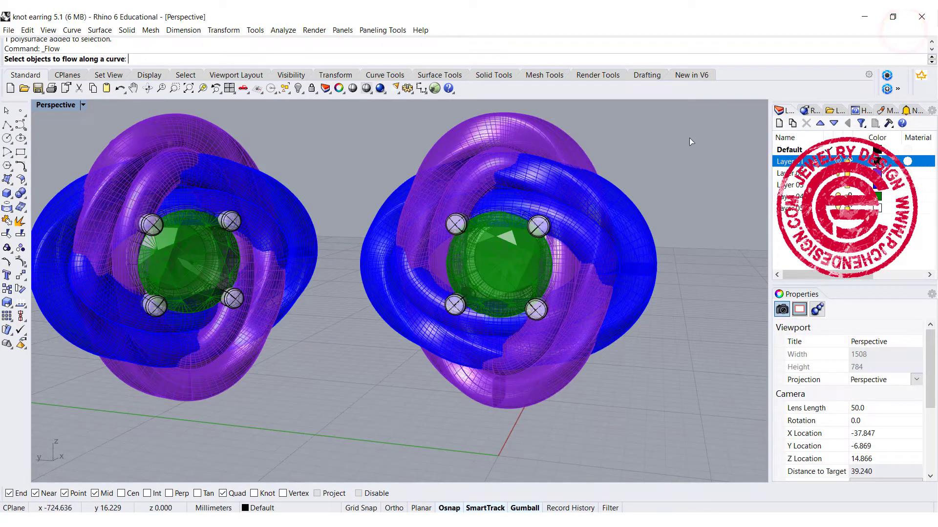
right_click_drag(675, 187, 489, 268)
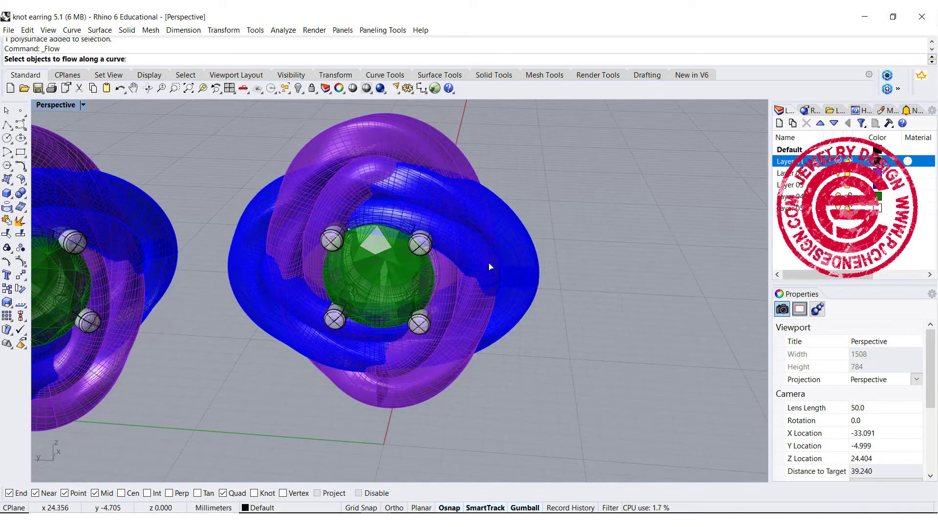
mouse_move(488, 308)
right_mouse_down()
mouse_move(520, 291)
mouse_move(477, 308)
mouse_move(444, 305)
mouse_move(512, 280)
mouse_move(468, 294)
right_mouse_up()
scroll(444, 305, "down", 2)
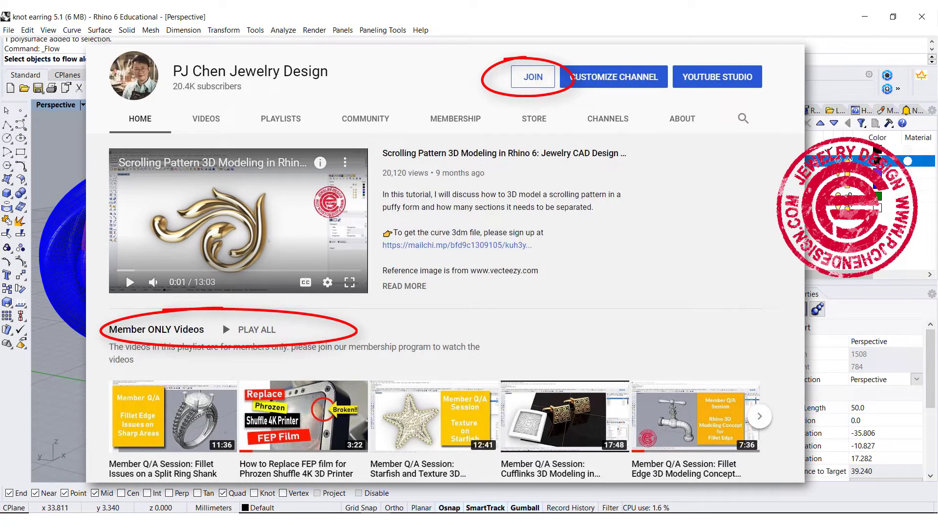